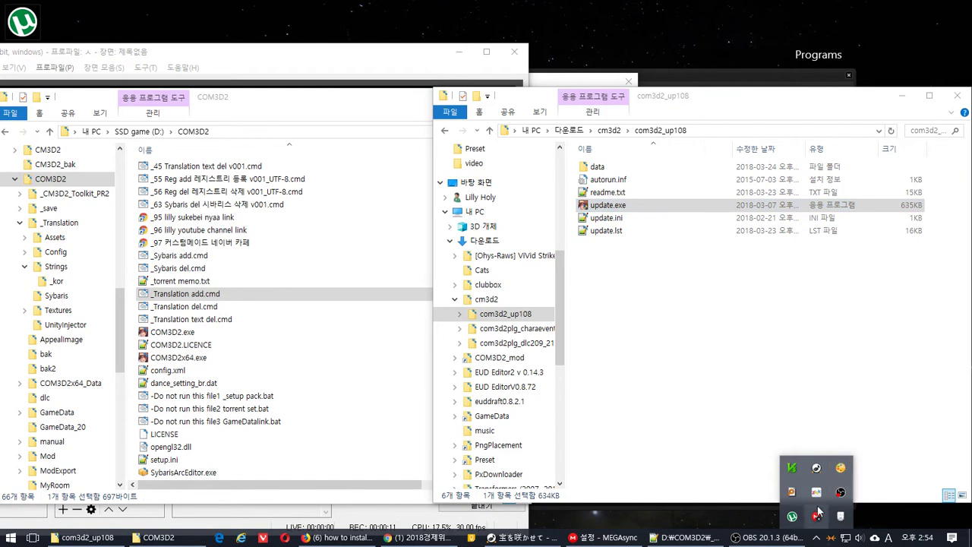
# - Switch to AhnLab V3 Lite and open its scan exclusion settings to check the F:\Downloads\cm3d2 entry
pyautogui.click(792, 469)
pyautogui.click(513, 138)
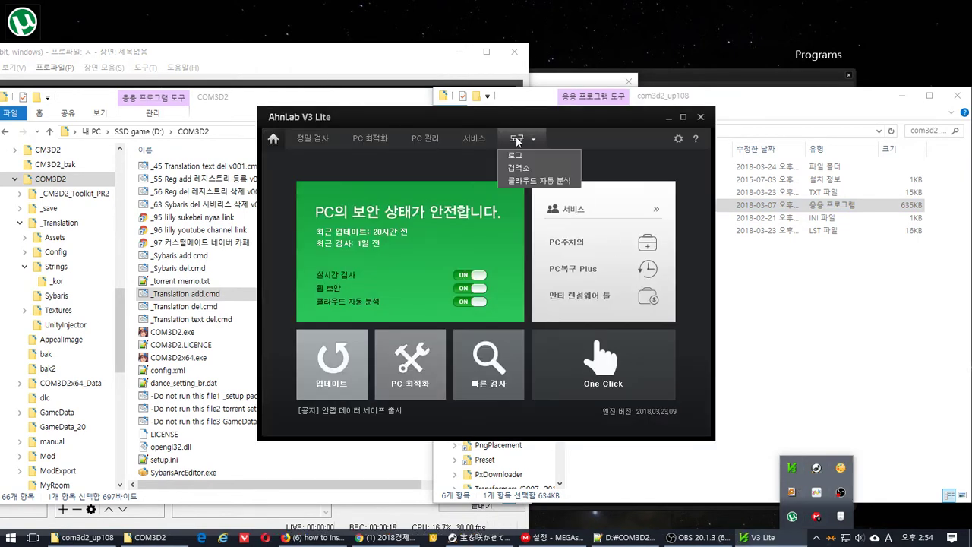
pyautogui.click(678, 138)
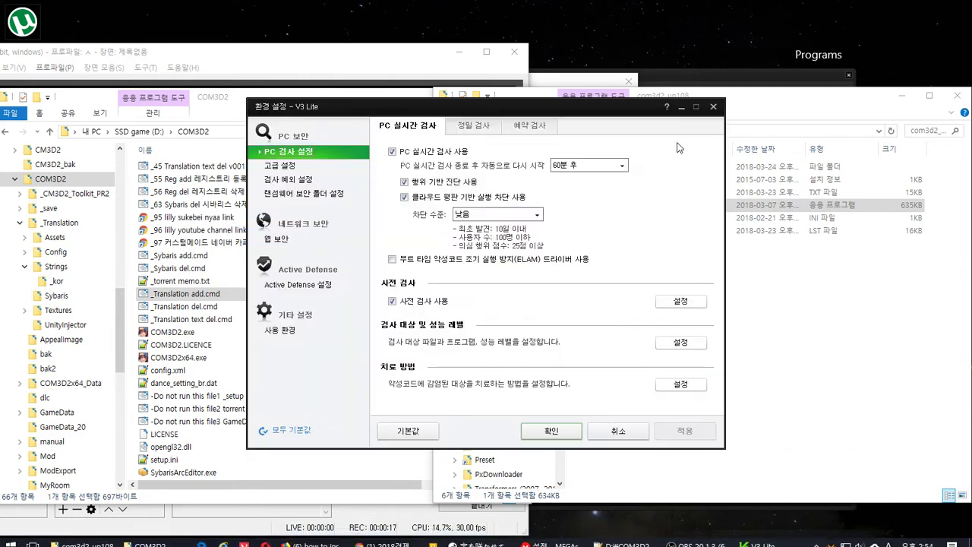
pyautogui.click(303, 167)
pyautogui.click(314, 181)
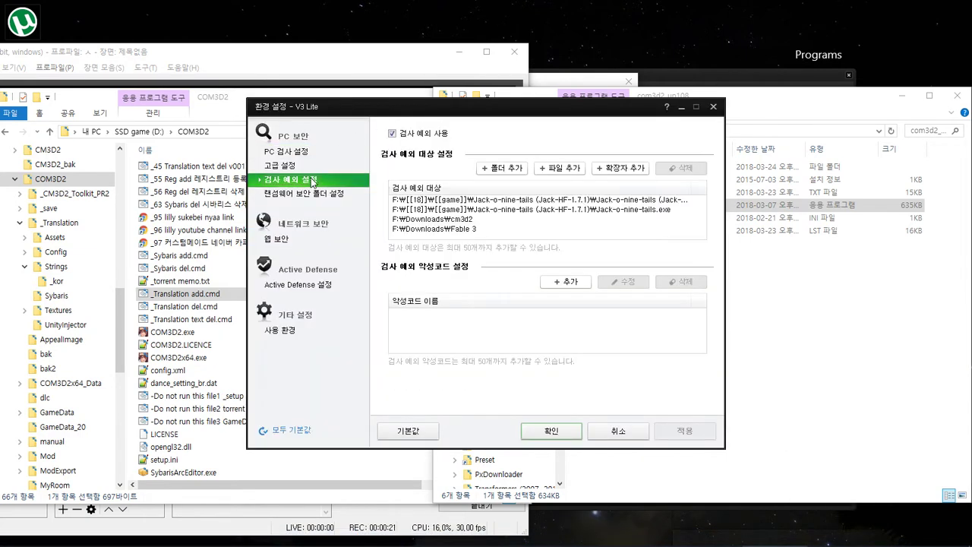
pyautogui.click(472, 222)
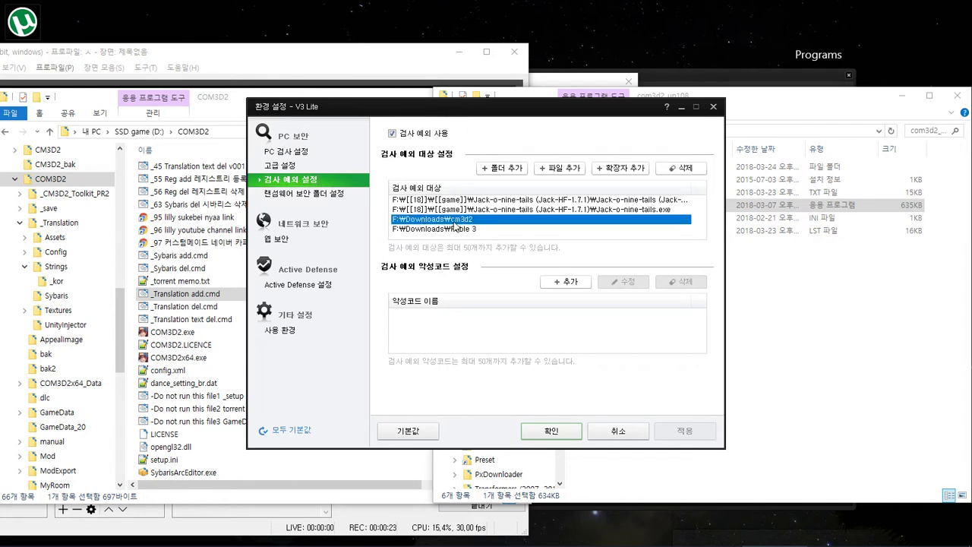
# - Delete both Jack-o-nine-tails entries from the scan exclusion list
pyautogui.click(604, 200)
pyautogui.click(672, 168)
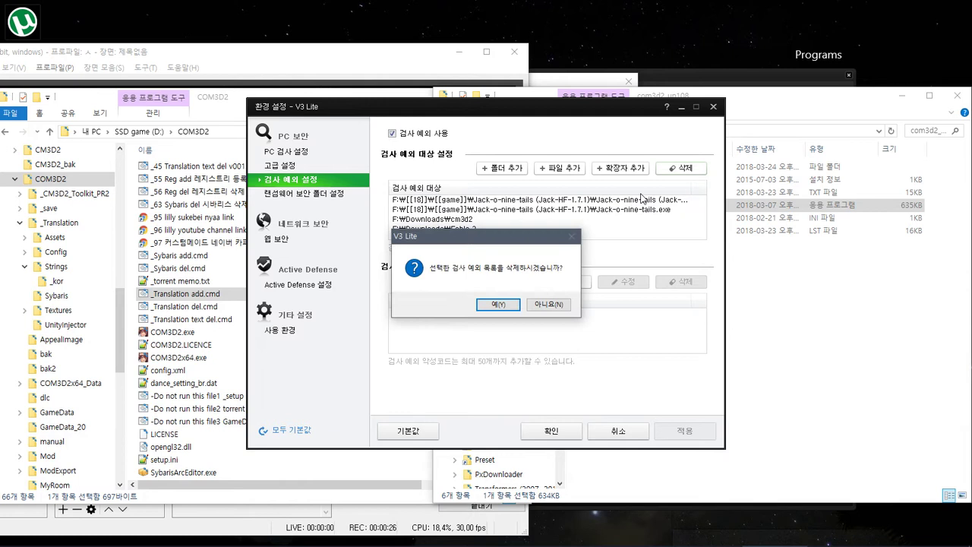
pyautogui.click(492, 306)
pyautogui.click(480, 201)
pyautogui.click(683, 168)
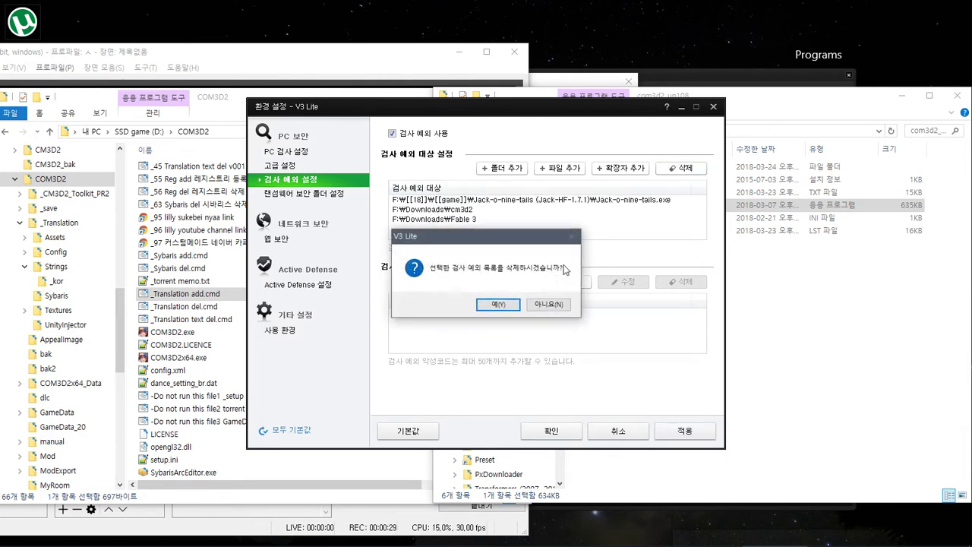
pyautogui.click(486, 306)
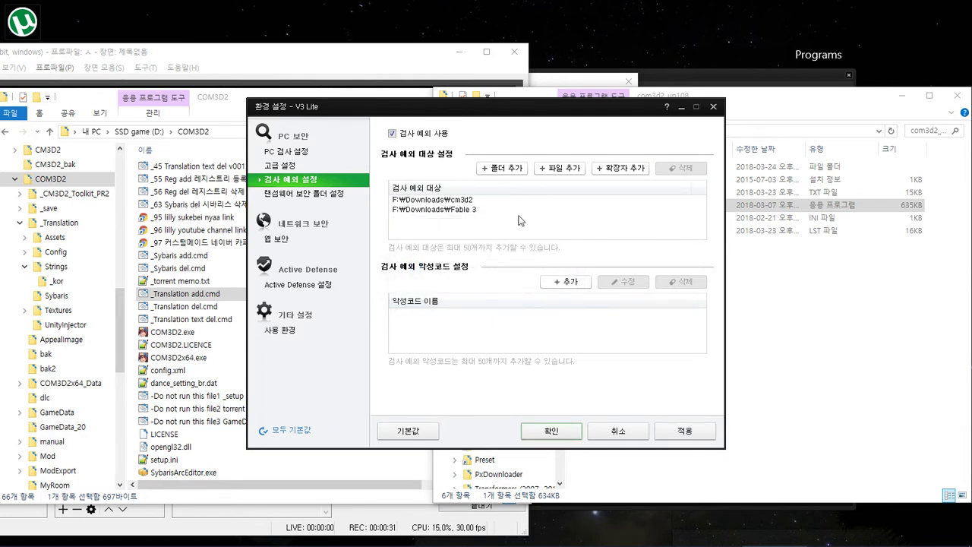
# - Delete F:\Downloads\Fable 3 from the scan exclusions, save the settings and close V3 Lite
pyautogui.click(495, 210)
pyautogui.click(674, 167)
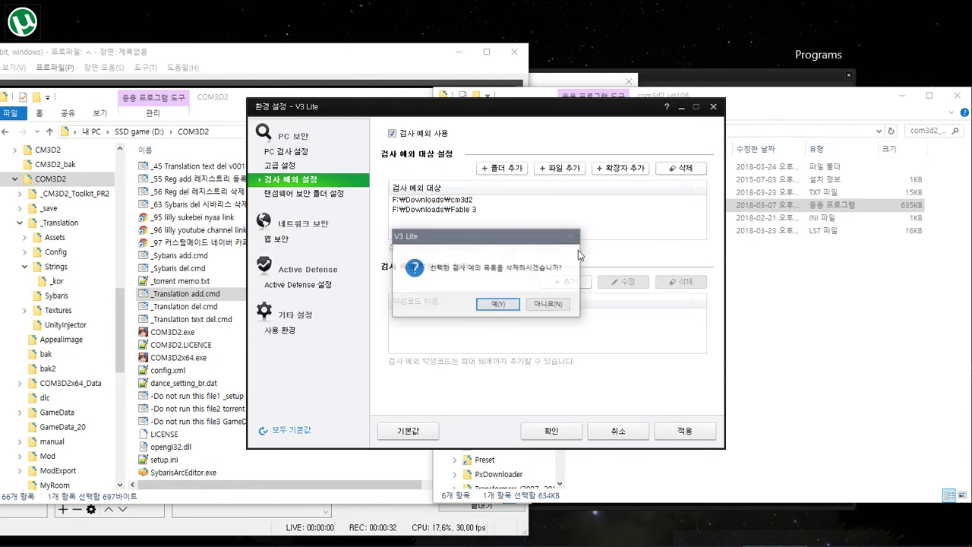
pyautogui.click(511, 305)
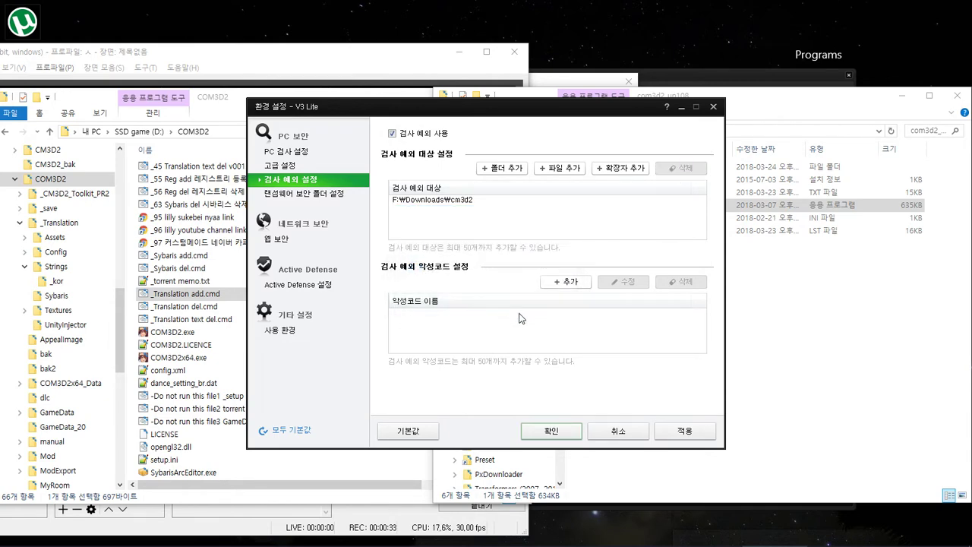
pyautogui.click(553, 430)
pyautogui.click(701, 118)
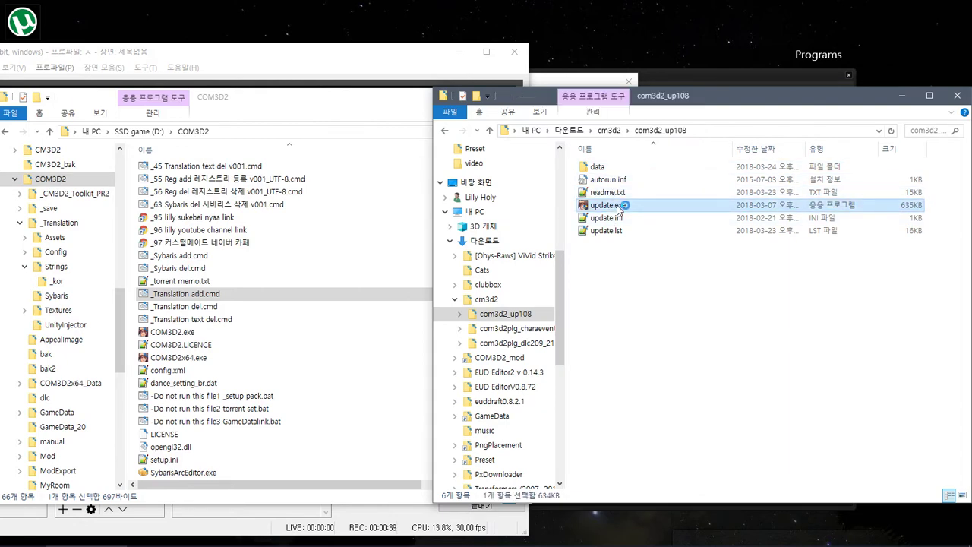
# - Run update.exe from the com3d2_up108 folder and start applying the Ver1.08 update
pyautogui.moveTo(535, 179); pyautogui.dragTo(628, 198)
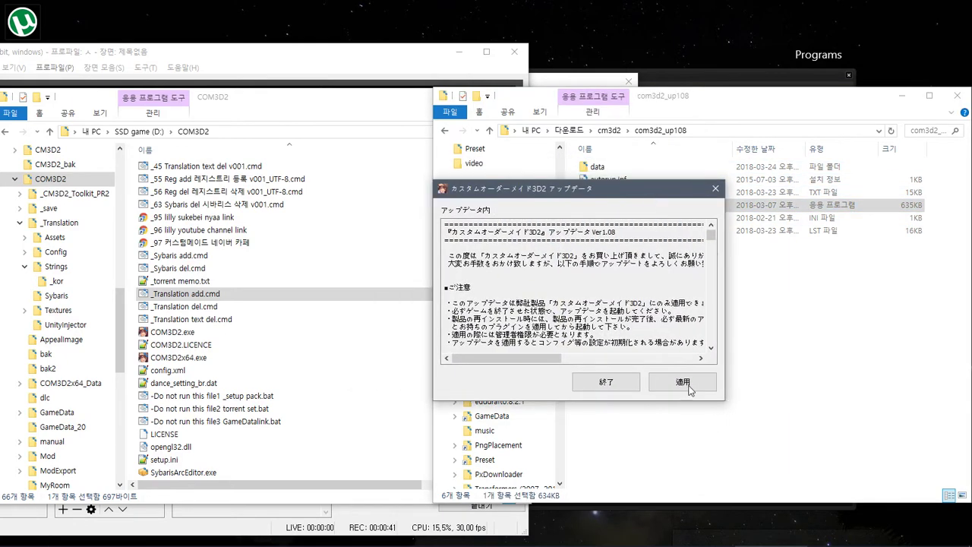
pyautogui.click(682, 382)
pyautogui.moveTo(413, 245); pyautogui.dragTo(412, 282)
pyautogui.click(542, 332)
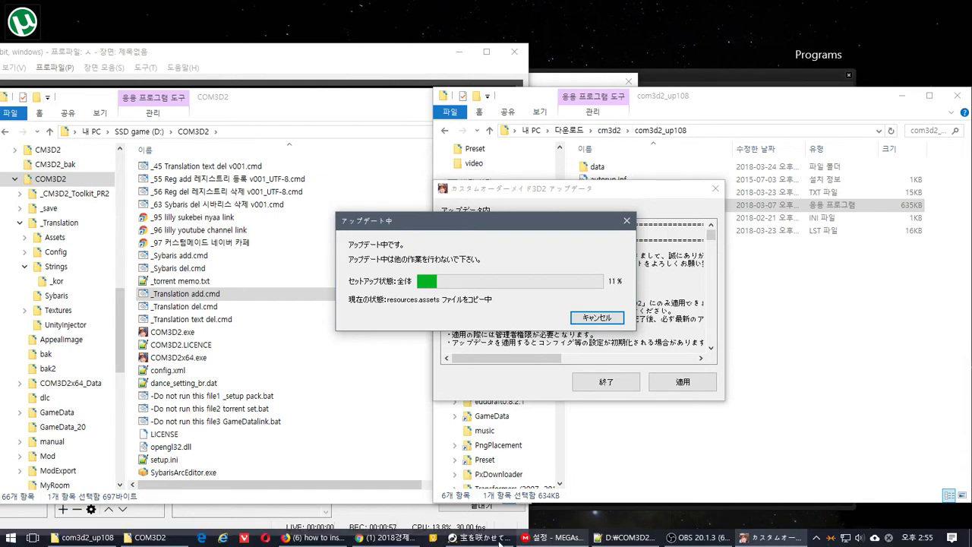
# - Open the advanced settings of MEGAsync and move its window aside to uncover the update progress
pyautogui.click(553, 536)
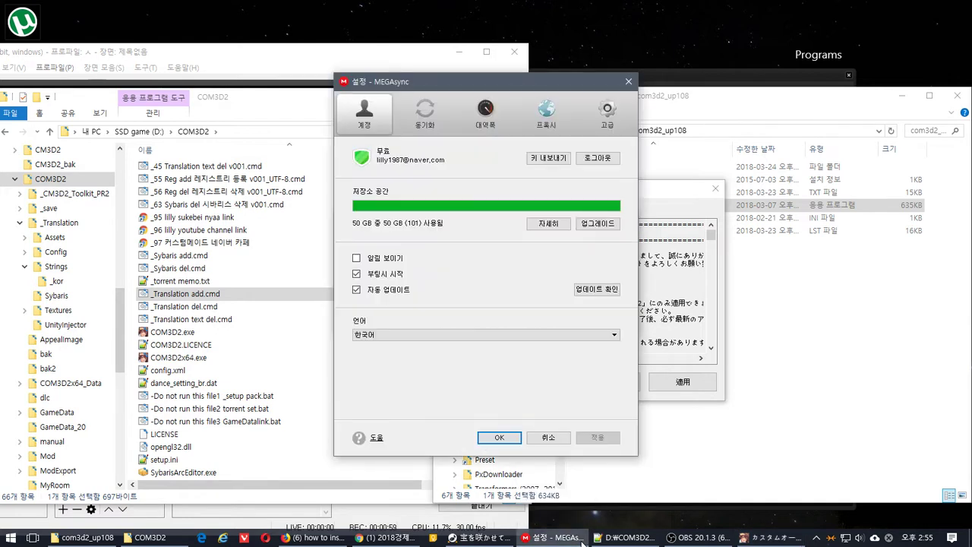
pyautogui.click(545, 438)
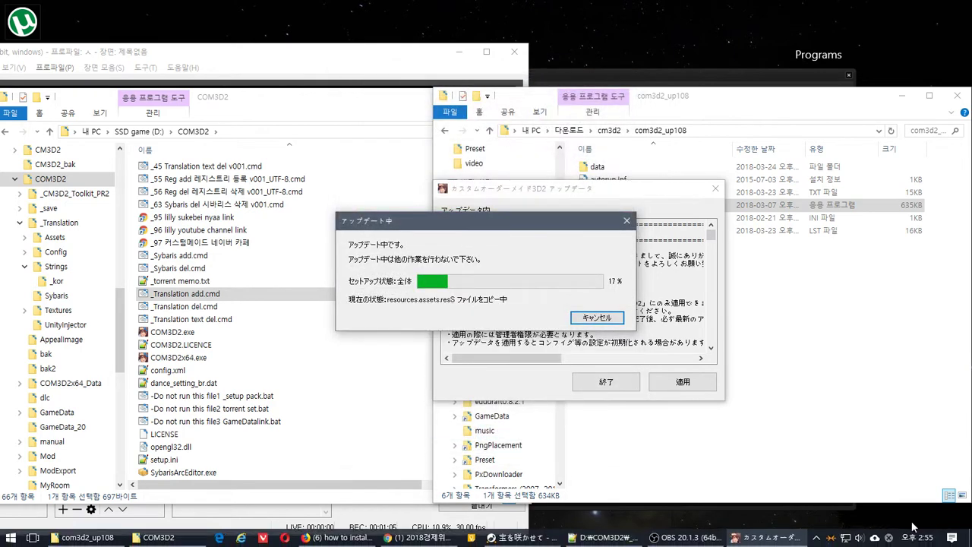
pyautogui.click(816, 537)
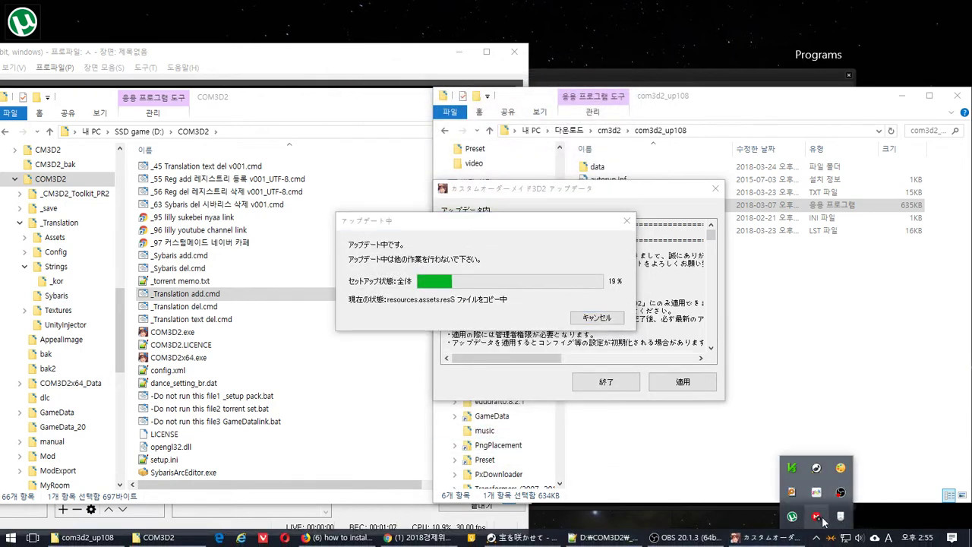
pyautogui.rightClick(817, 517)
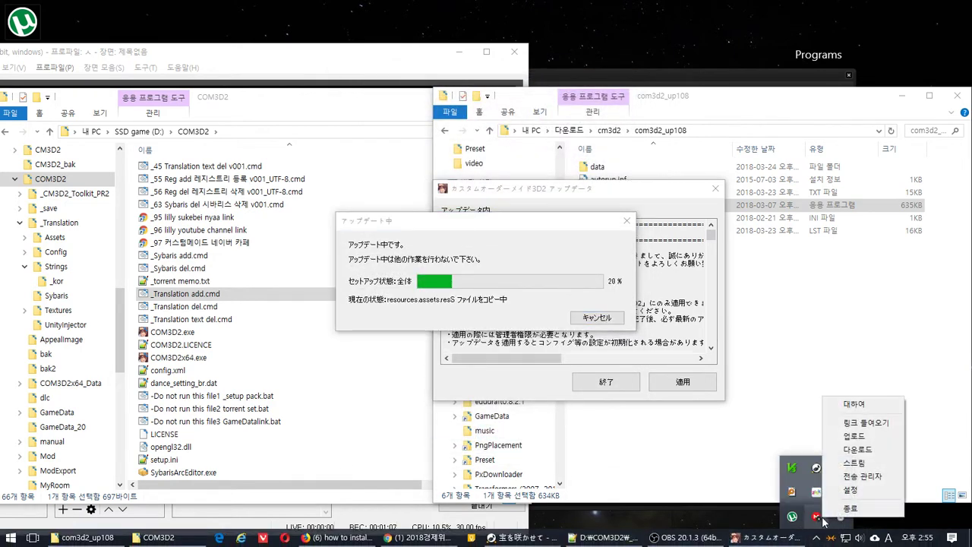
pyautogui.click(883, 496)
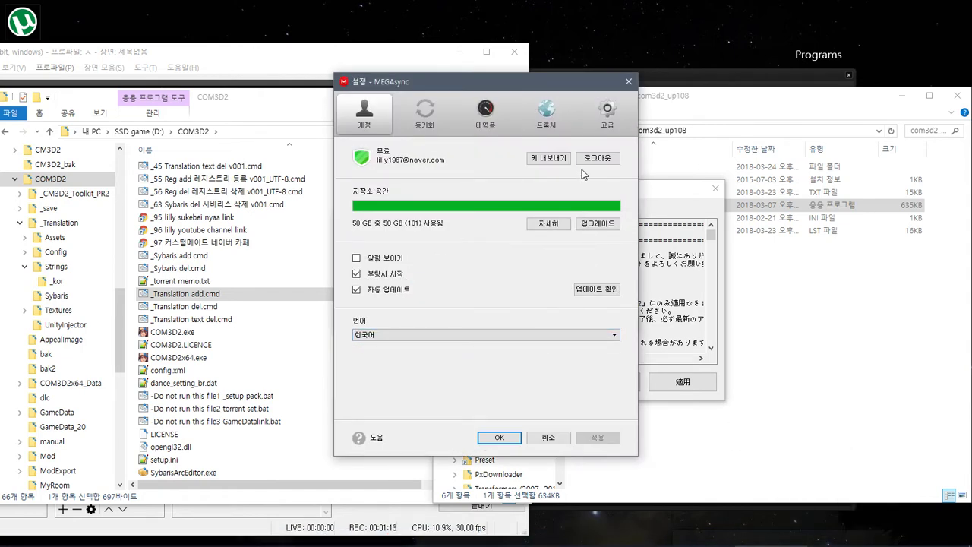
pyautogui.click(607, 114)
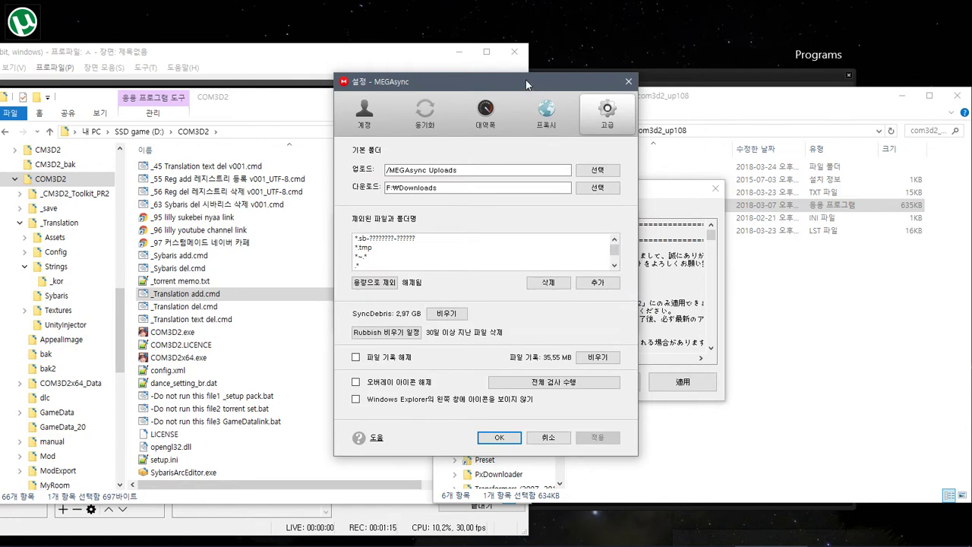
pyautogui.moveTo(526, 83); pyautogui.dragTo(732, 113)
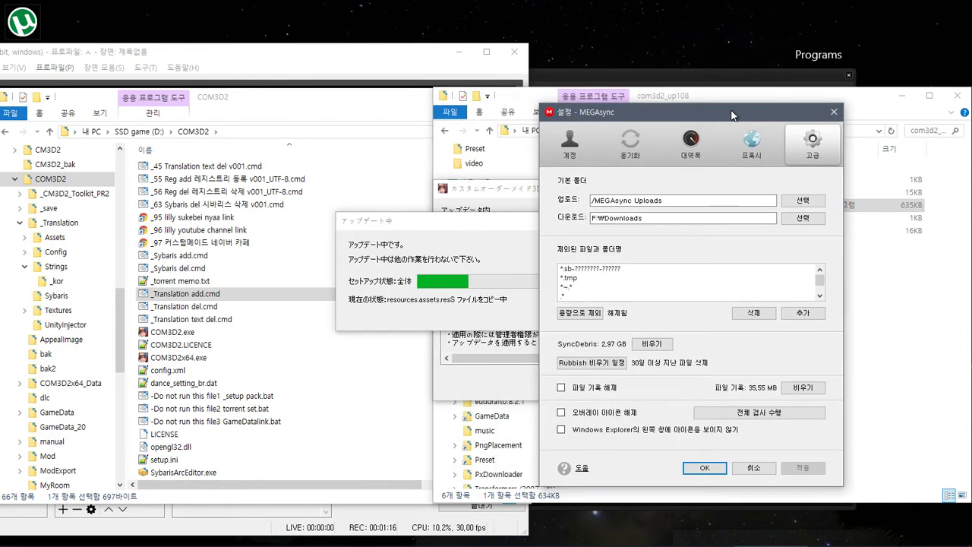
# - Decline clearing the file history, and permanently delete the SyncDebris remote backups
pyautogui.click(805, 387)
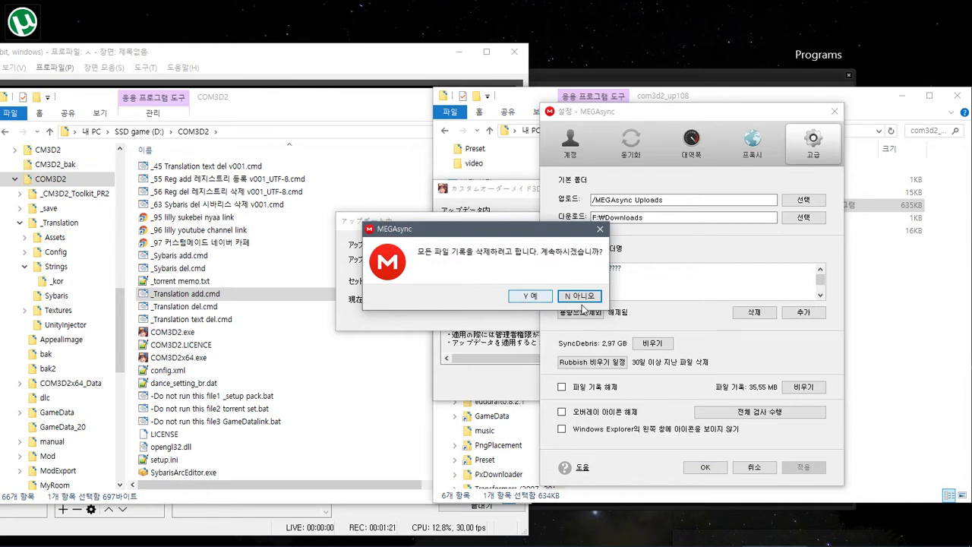
pyautogui.click(584, 301)
pyautogui.click(651, 343)
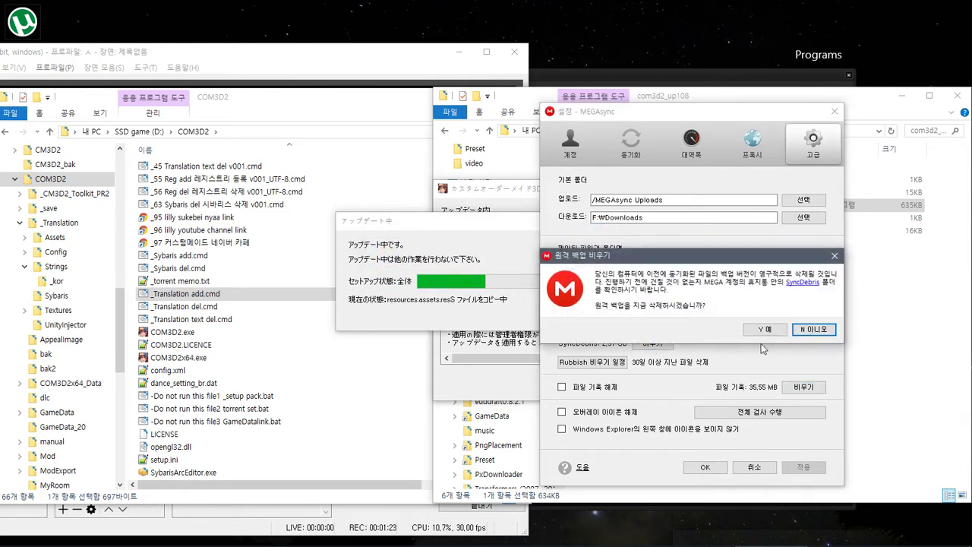
pyautogui.click(764, 331)
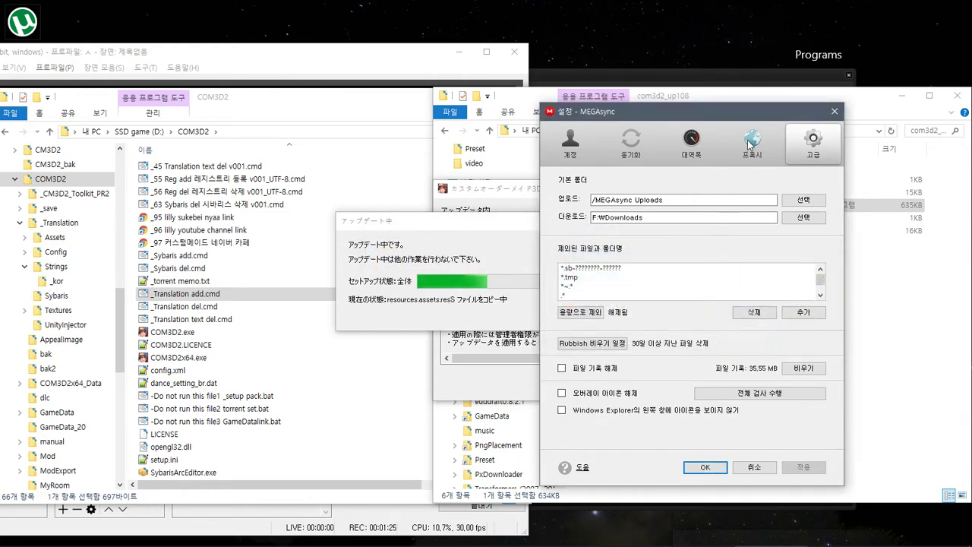
# - Set the Rubbish clearing schedule to remove files older than 7 days
pyautogui.click(618, 339)
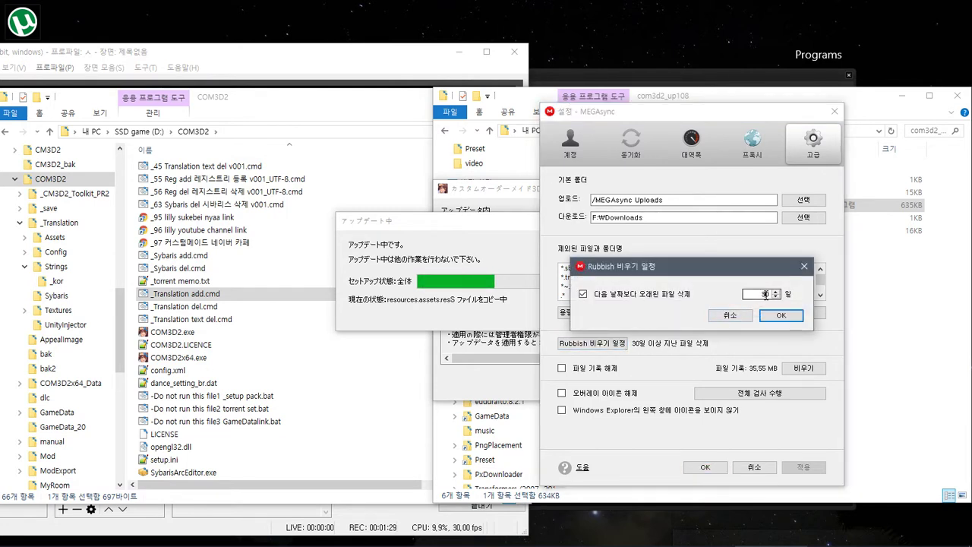
pyautogui.write('7')
pyautogui.click(776, 319)
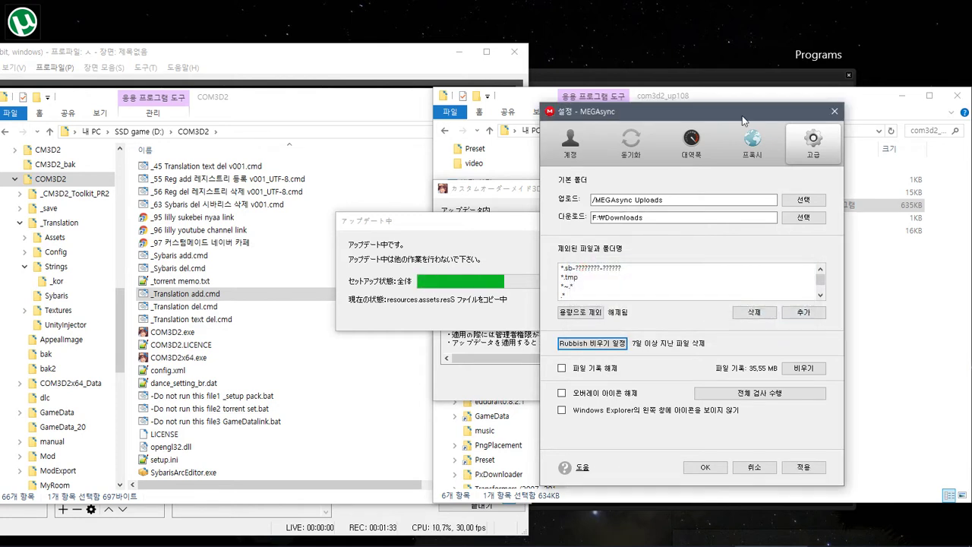
# - Review the proxy, bandwidth and account settings, and save the MEGAsync settings
pyautogui.click(748, 141)
pyautogui.click(687, 143)
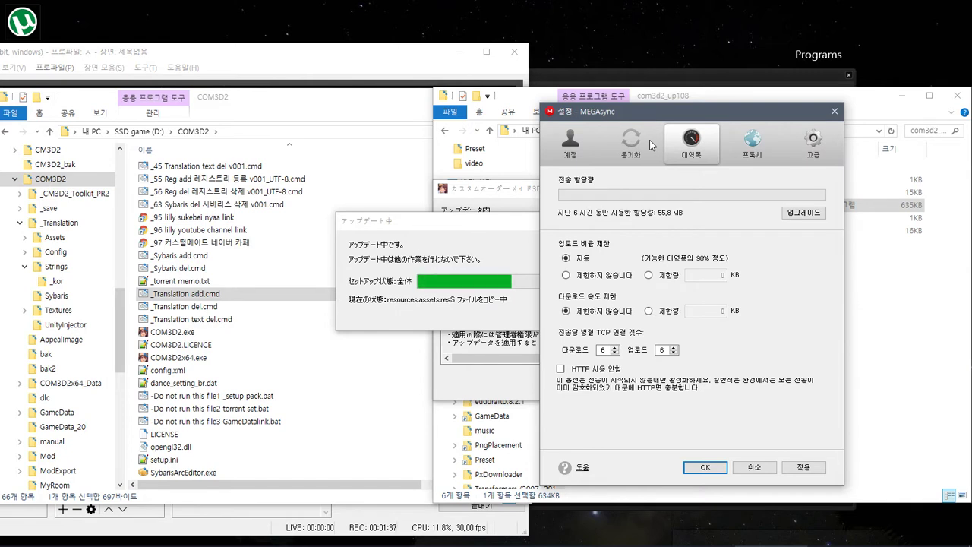
pyautogui.click(571, 146)
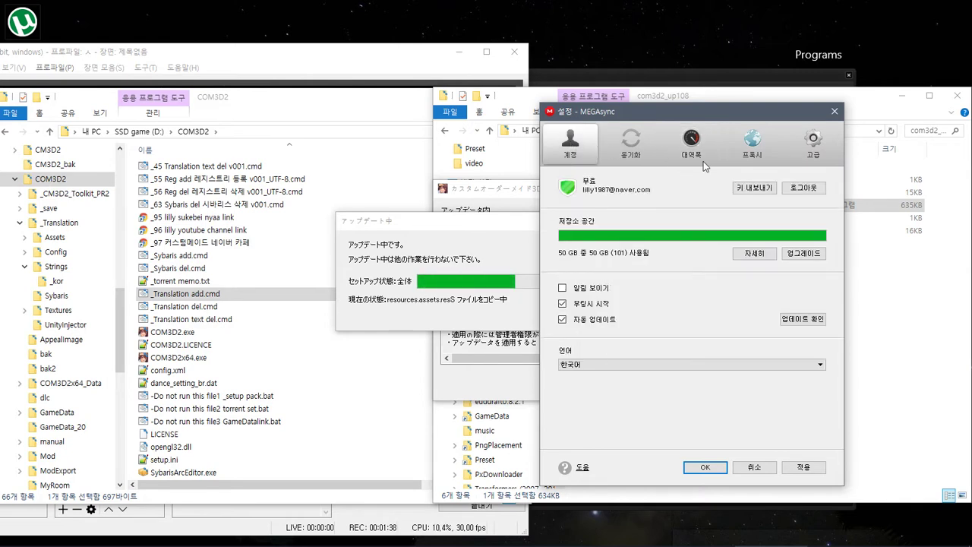
pyautogui.click(813, 138)
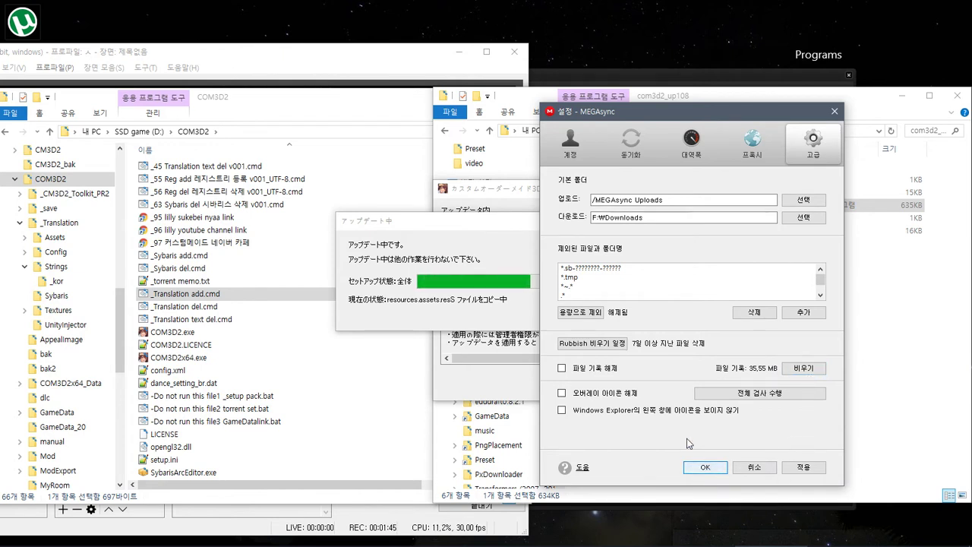
pyautogui.click(575, 149)
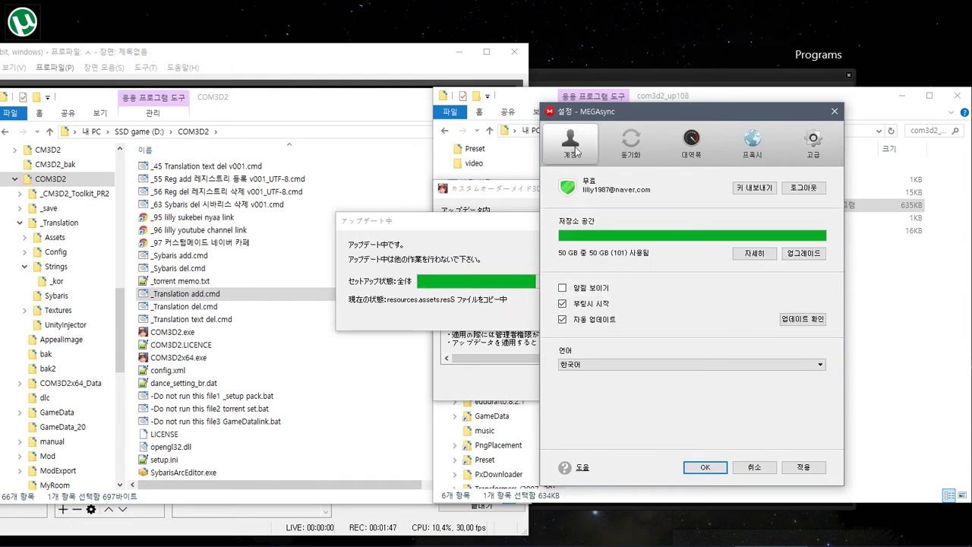
pyautogui.click(705, 467)
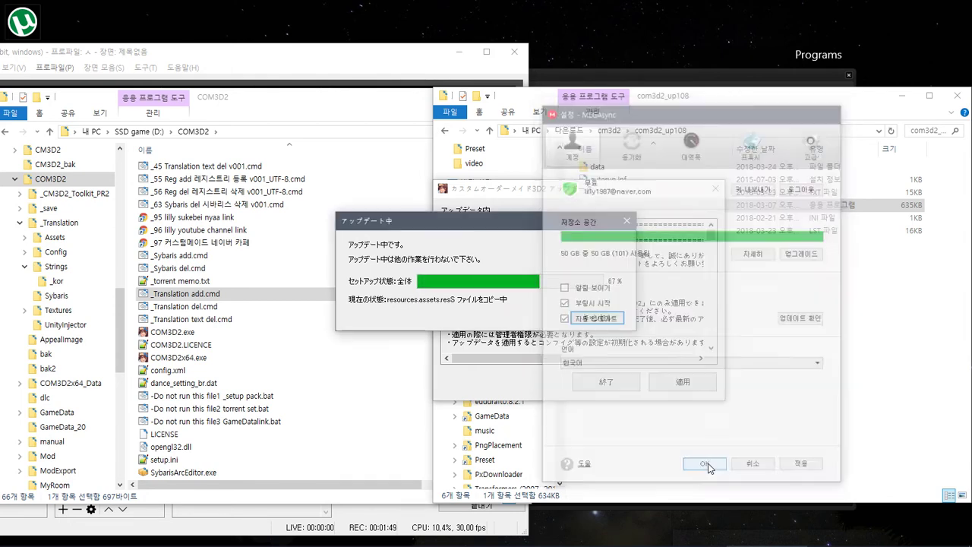
# - Go up to the cm3d2 download folder and resize its window so it clears the COM3D2 folder window
pyautogui.moveTo(675, 541)
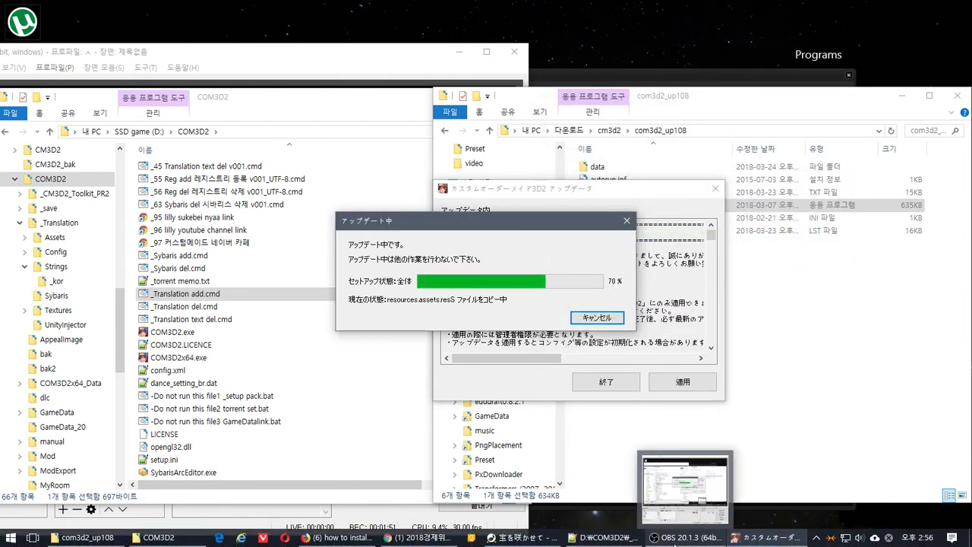
pyautogui.moveTo(617, 541)
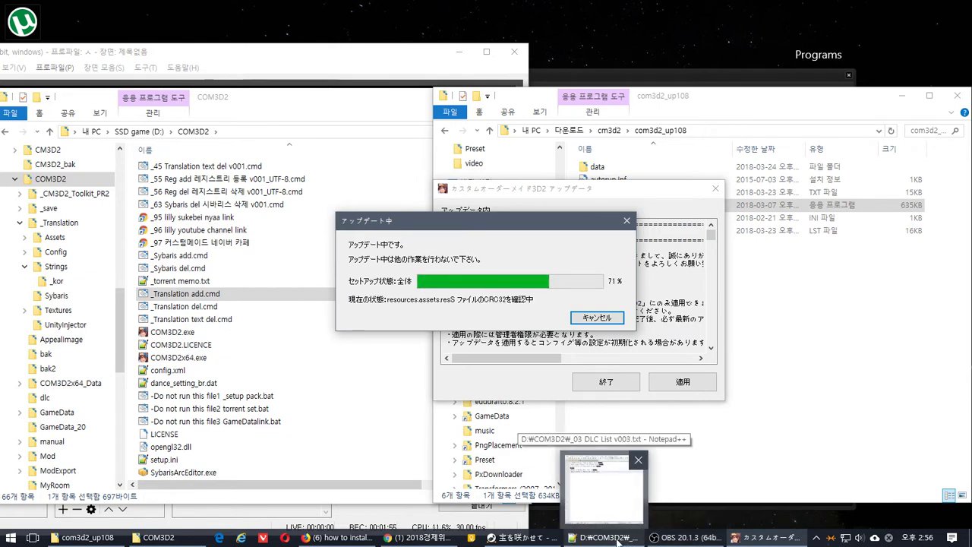
pyautogui.click(609, 130)
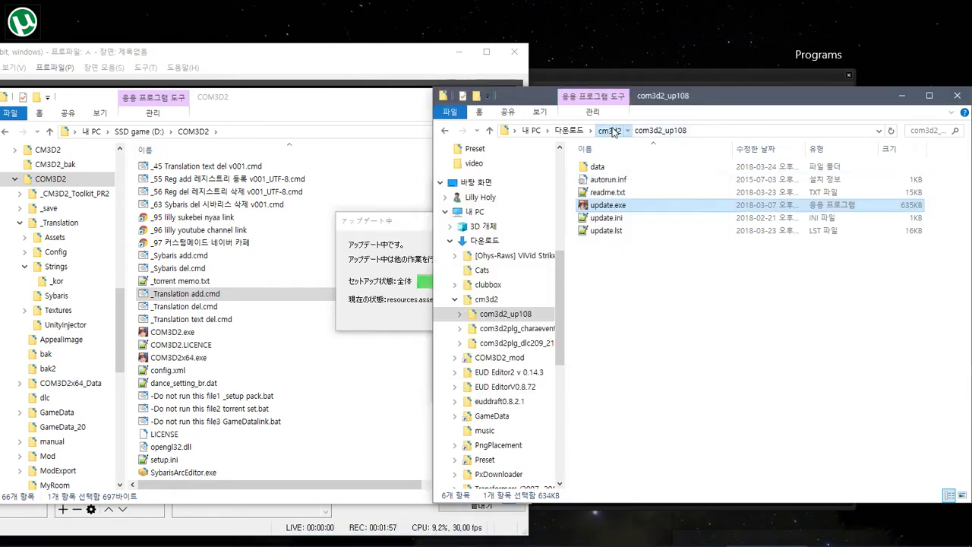
pyautogui.moveTo(551, 92); pyautogui.dragTo(564, 112)
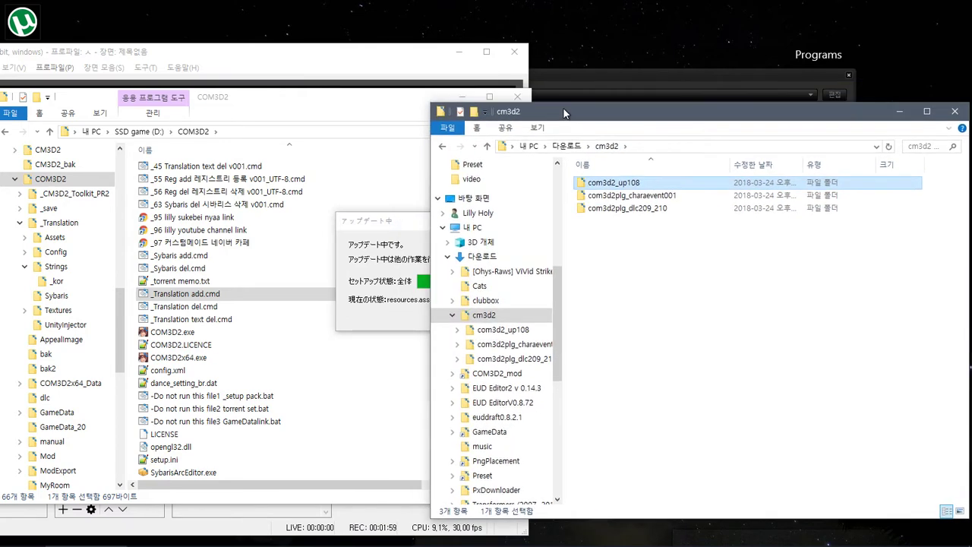
pyautogui.moveTo(433, 101); pyautogui.dragTo(534, 62)
# - Shrink the COM3D2 folder window so it sits apart from the cm3d2 window, and minimize the OBS window
pyautogui.click(400, 92)
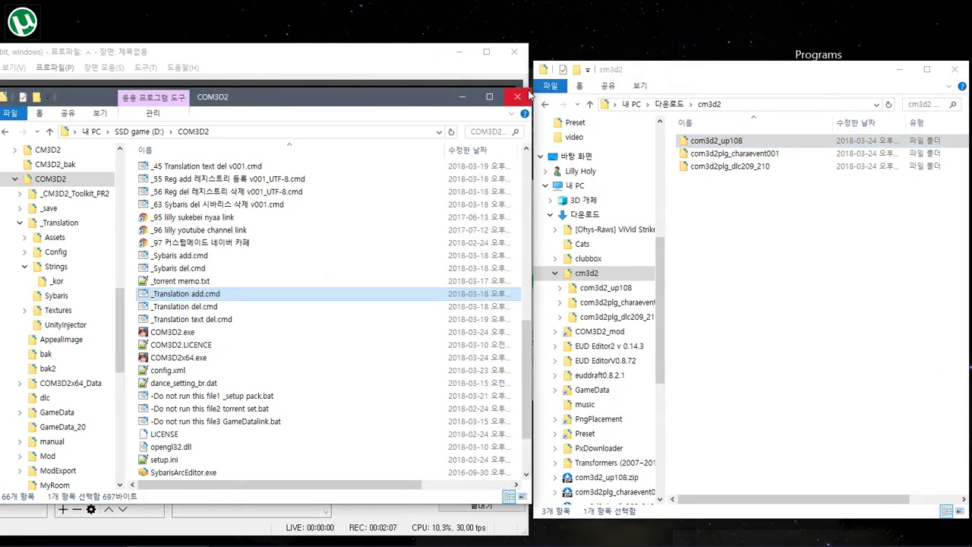
pyautogui.moveTo(529, 90); pyautogui.dragTo(499, 59)
pyautogui.click(458, 53)
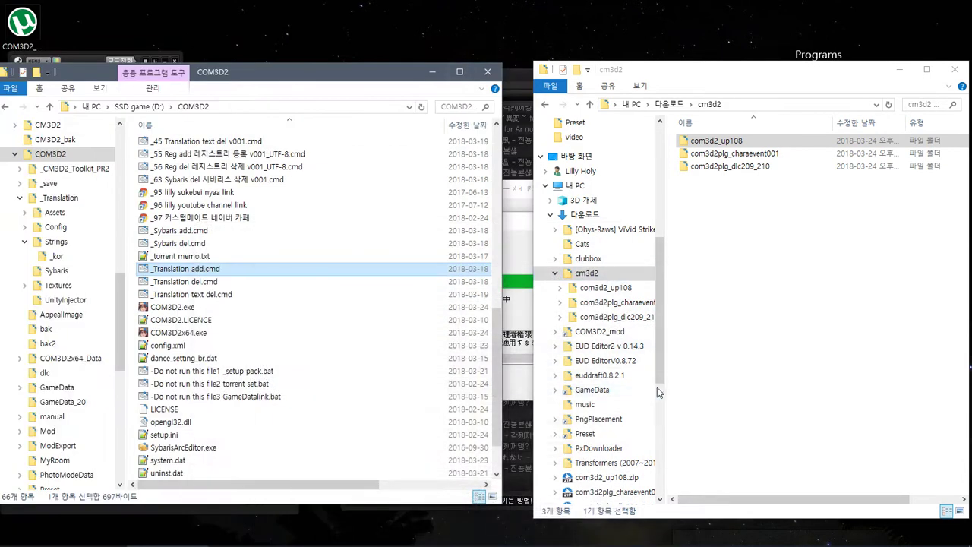
# - Switch to the Naver cafe in Chrome and open the COM:새로운뉴스 board in a new tab while the update runs
pyautogui.click(519, 255)
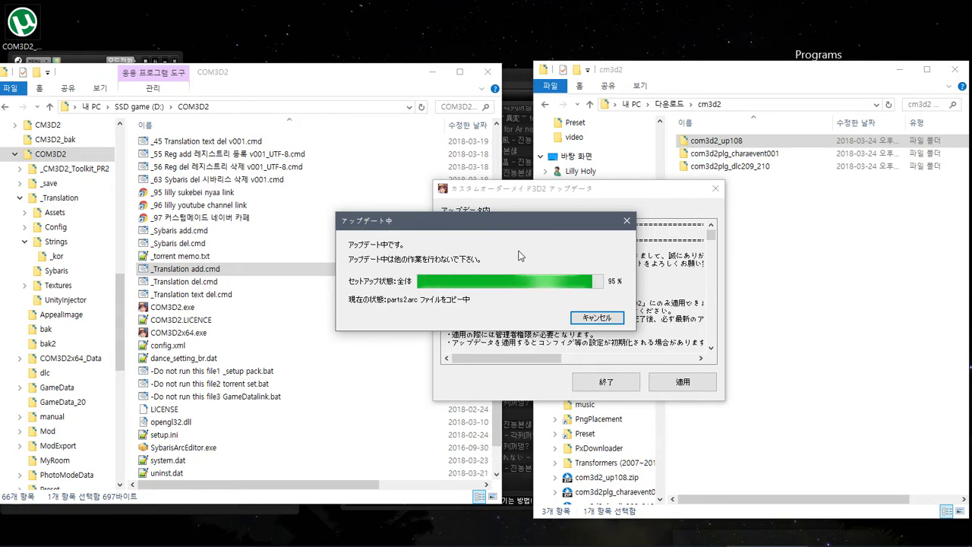
pyautogui.click(423, 538)
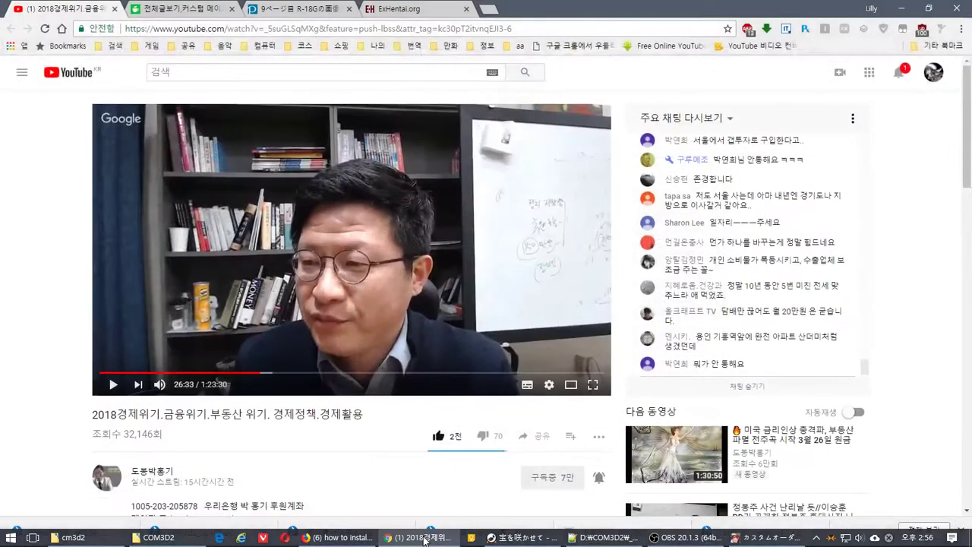
pyautogui.click(174, 8)
pyautogui.scroll(-2, 241, 370)
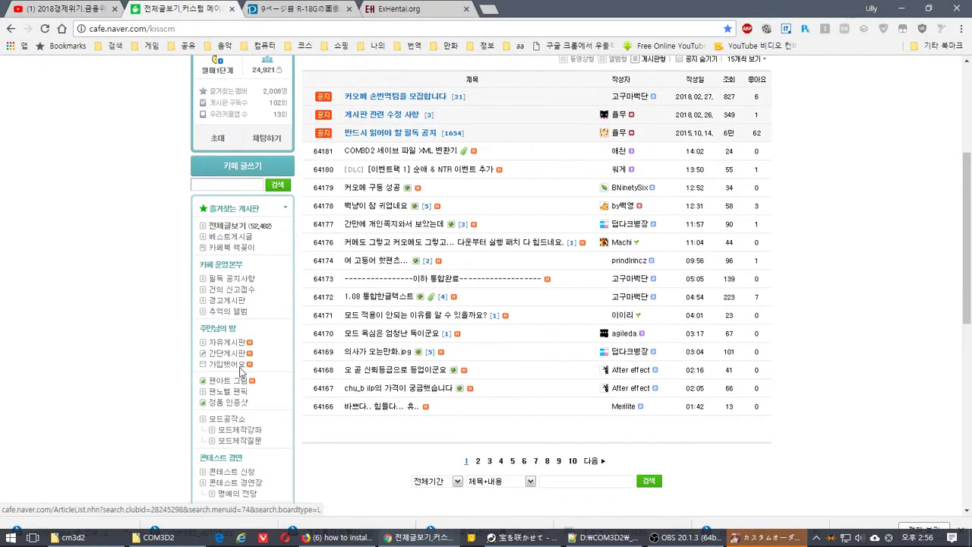
pyautogui.scroll(-4, 243, 372)
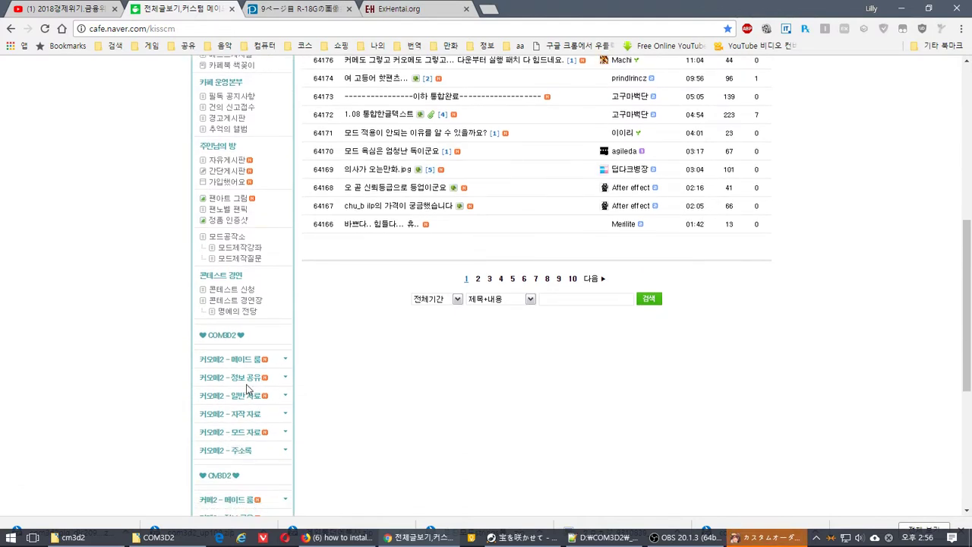
pyautogui.click(253, 380)
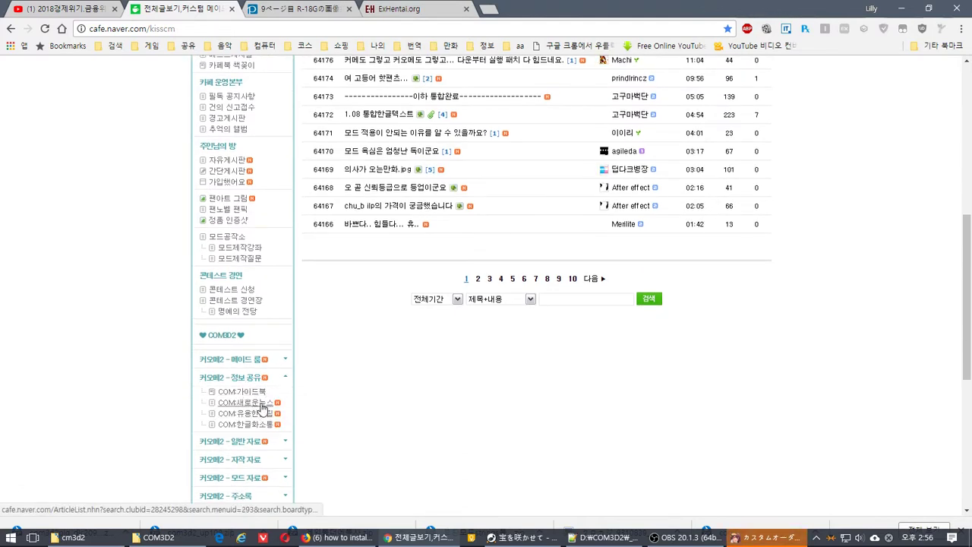
pyautogui.middleClick(262, 408)
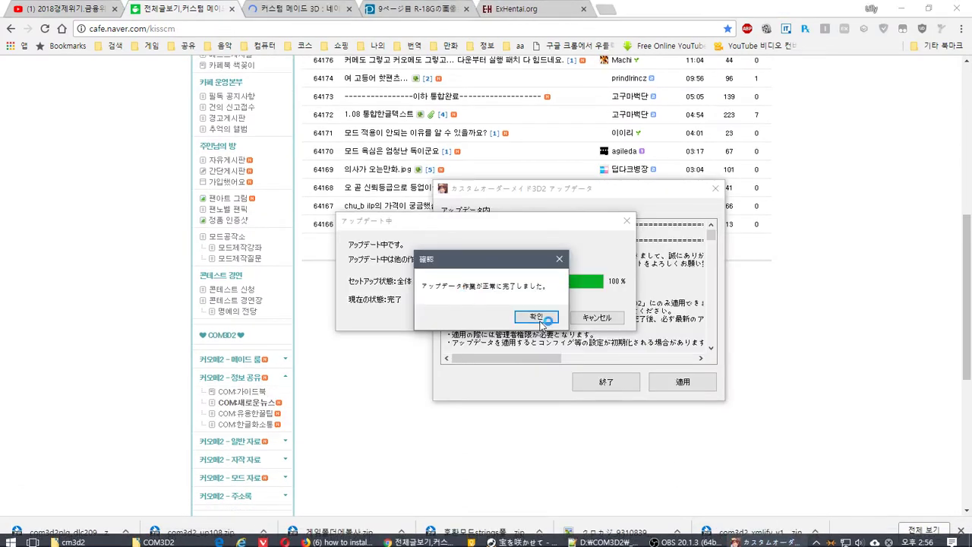
# - Acknowledge the finished update, and bring the COM3D2 and cm3d2 folder windows to the front
pyautogui.click(536, 317)
pyautogui.click(156, 542)
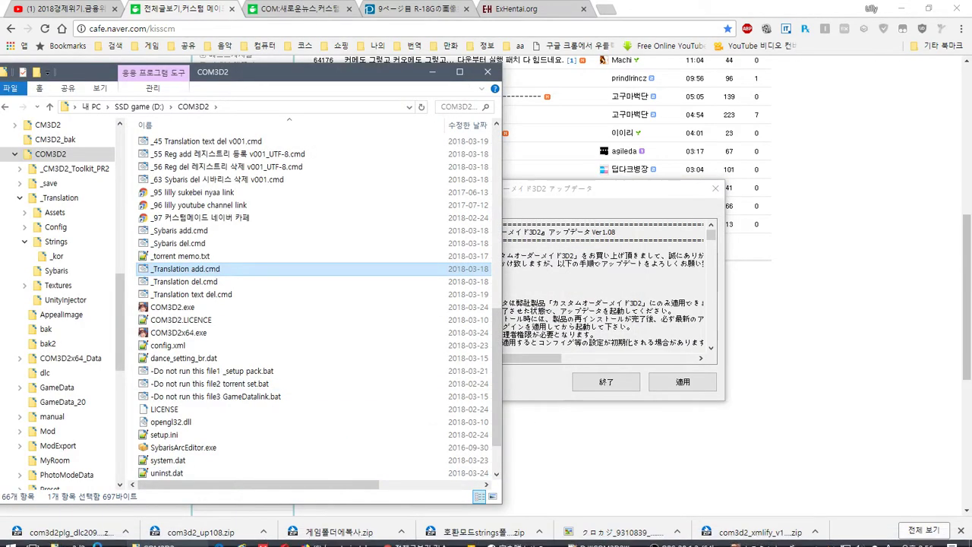
pyautogui.click(53, 541)
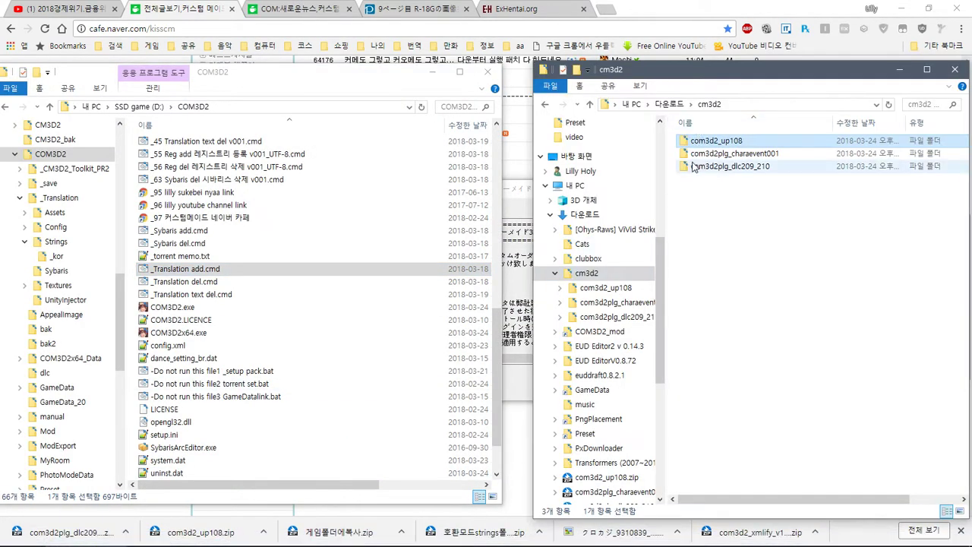
# - Run update.exe from com3d2plg_charaevent001 to apply the event plug-in, and exit its installer
pyautogui.doubleClick(702, 153)
pyautogui.click(711, 180)
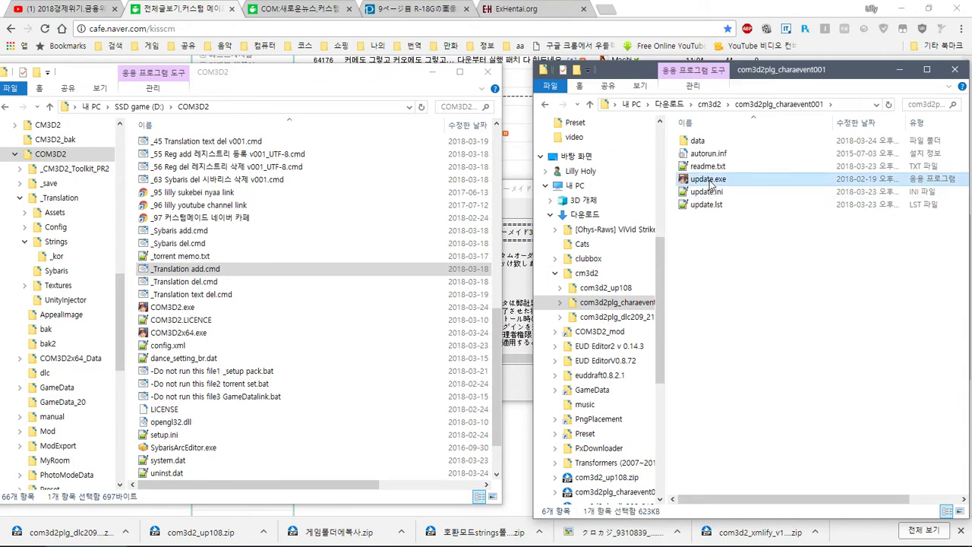
pyautogui.doubleClick(711, 183)
pyautogui.click(588, 364)
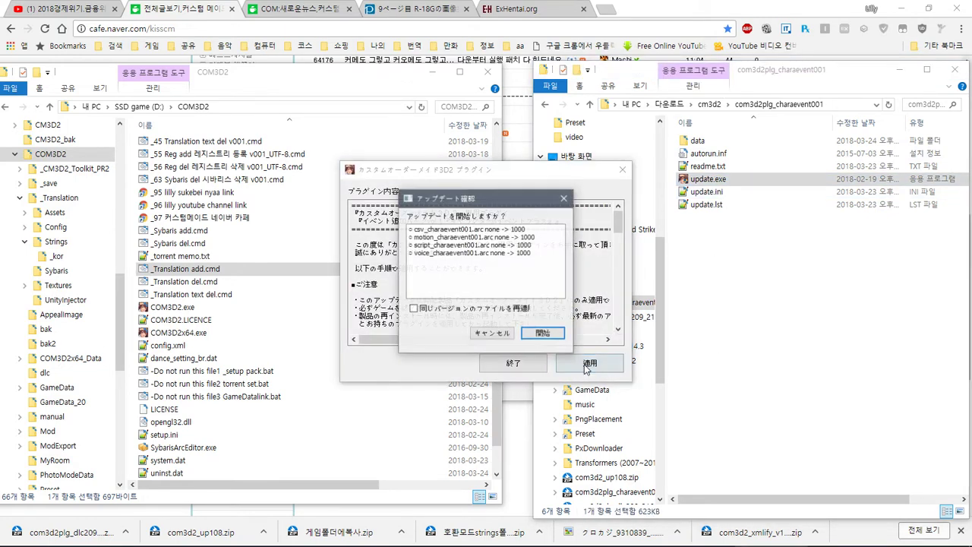
pyautogui.click(545, 335)
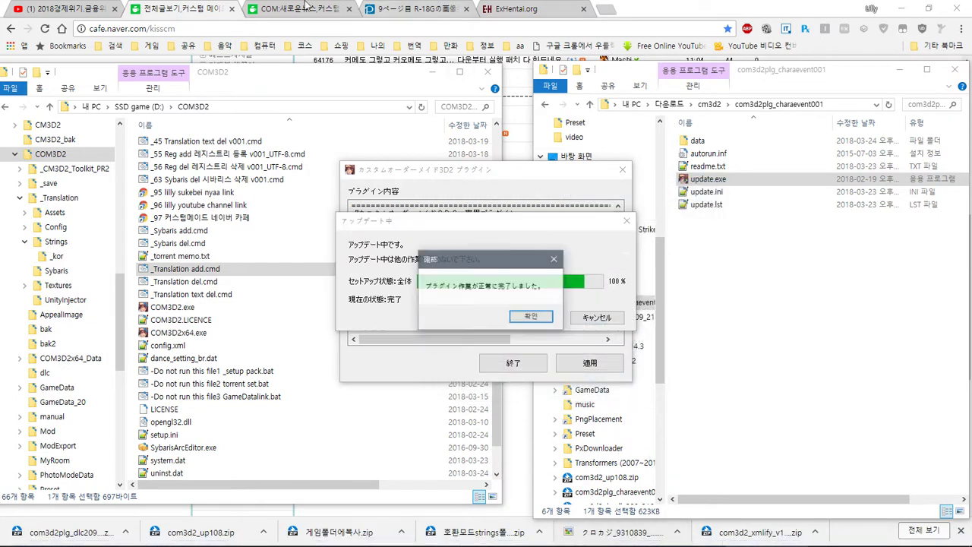
pyautogui.click(543, 322)
pyautogui.click(513, 363)
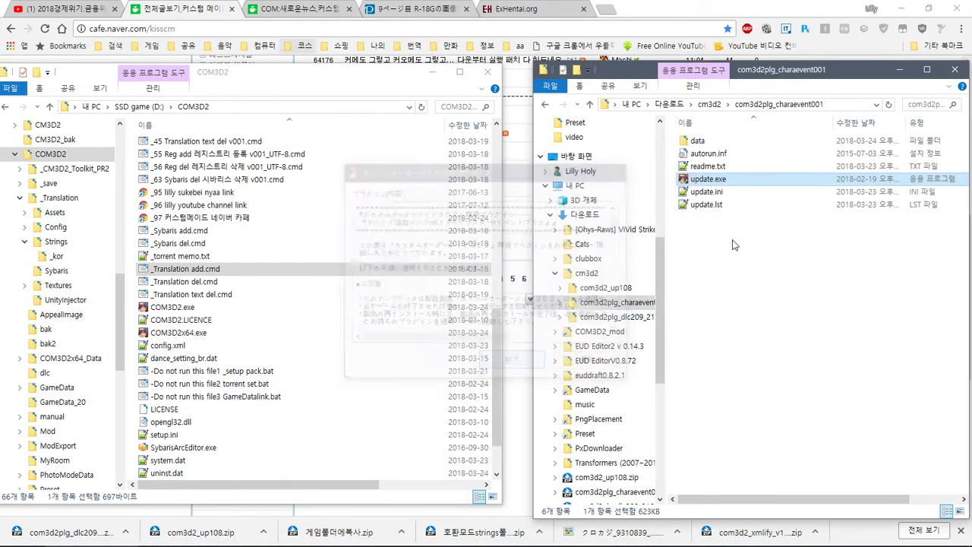
# - Run update.exe from com3d2plg_dlc209_210 to apply the PIXEL MINT plug-in, and exit its installer
pyautogui.click(601, 319)
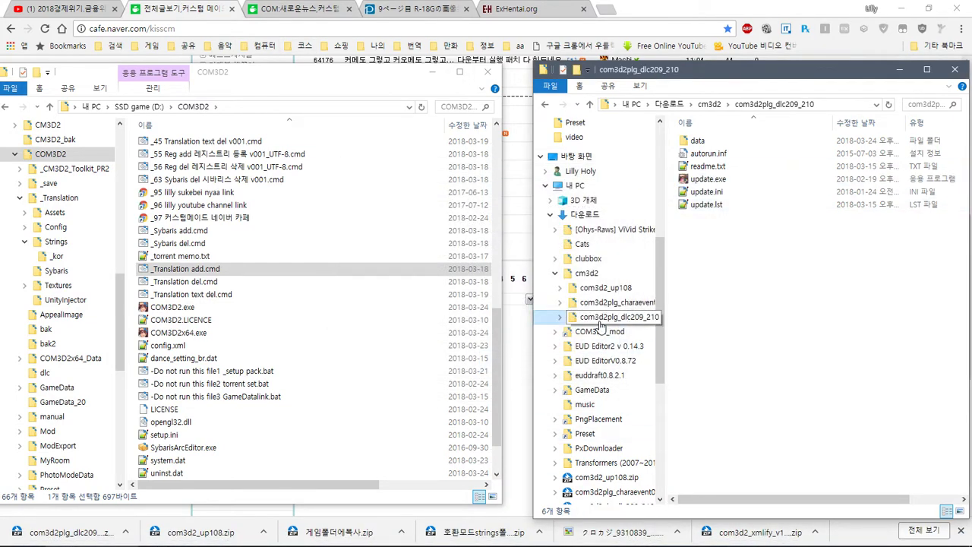
pyautogui.doubleClick(706, 180)
pyautogui.click(589, 363)
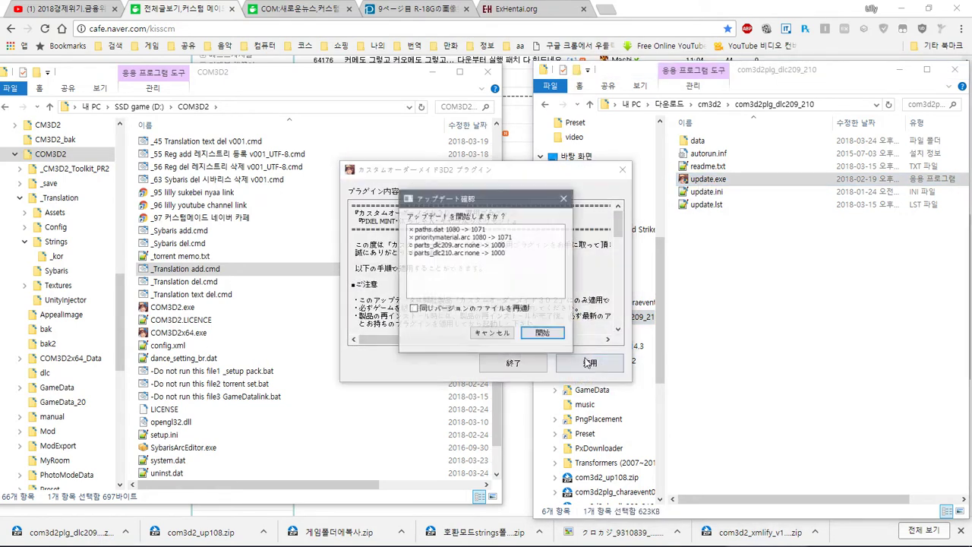
pyautogui.click(544, 332)
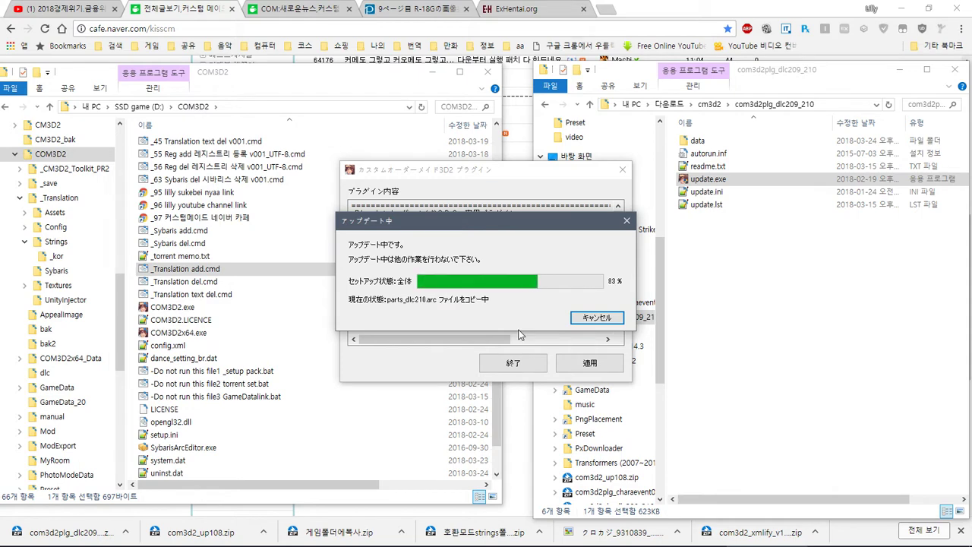
pyautogui.click(532, 317)
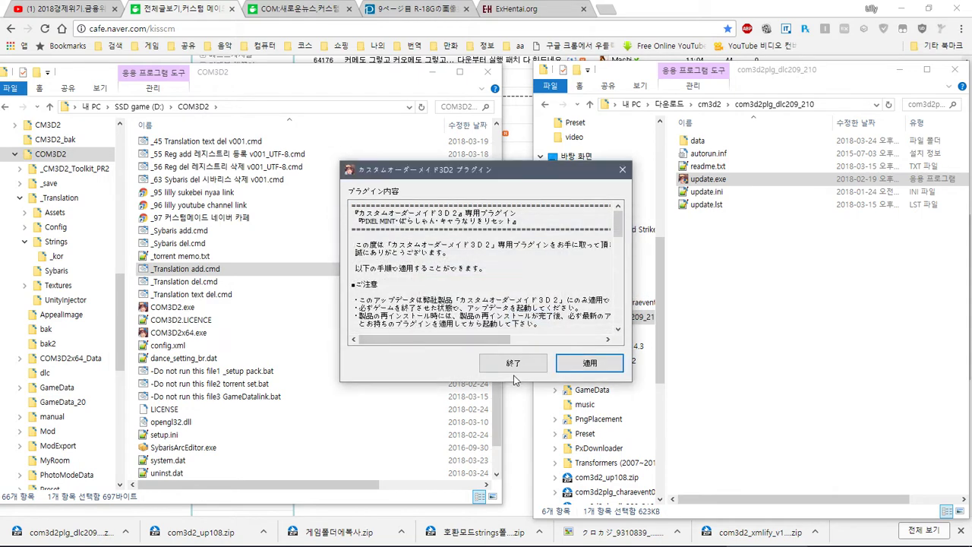
pyautogui.click(513, 363)
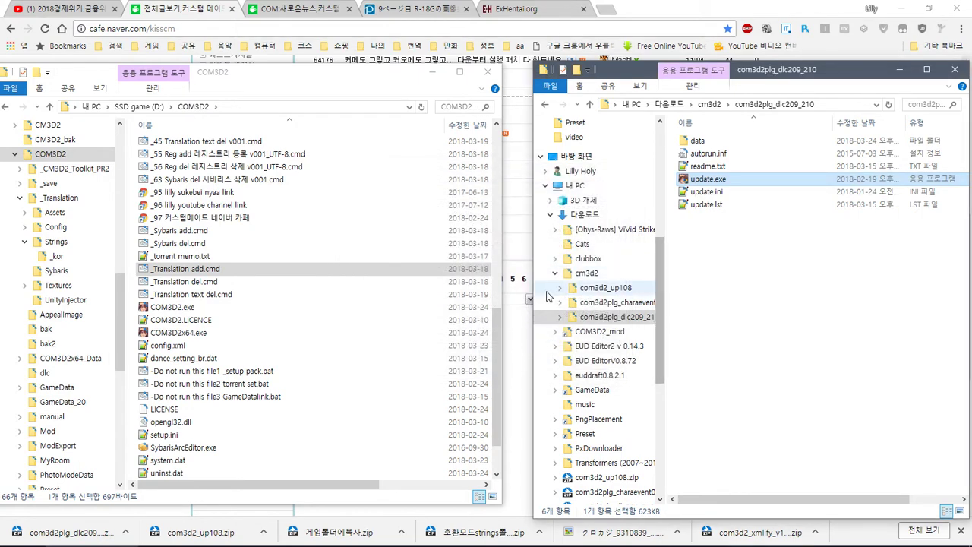
# - Select COM3D2x64.exe in the COM3D2 folder, and open the cafe's [이벤트팩 1] 순애 & NTR 이벤트 추가 post in a new tab
pyautogui.click(199, 333)
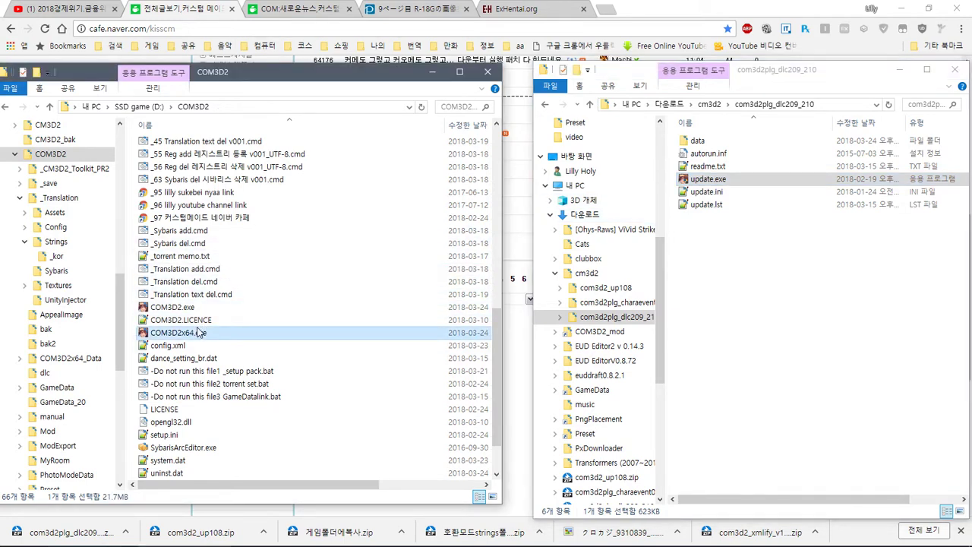
pyautogui.scroll(-1, 199, 332)
pyautogui.click(176, 6)
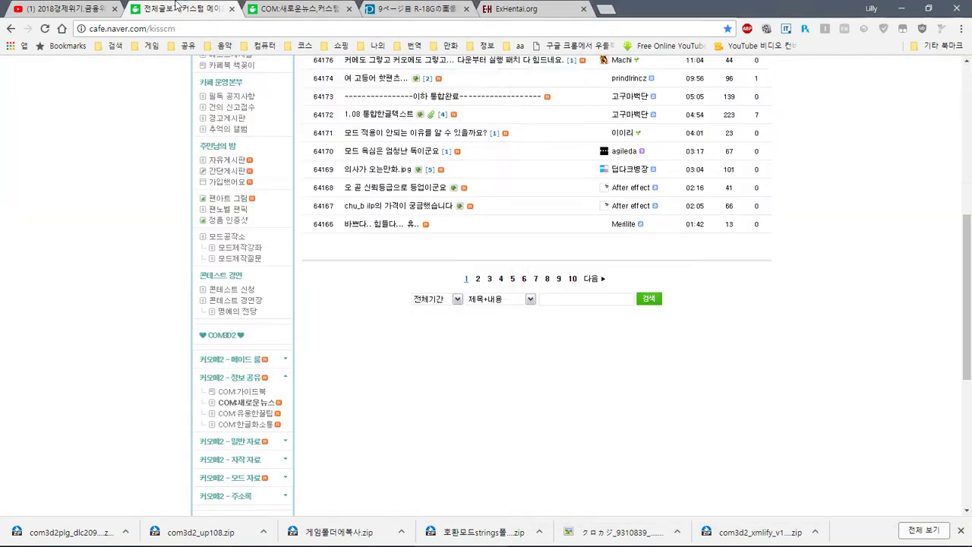
pyautogui.scroll(3, 349, 345)
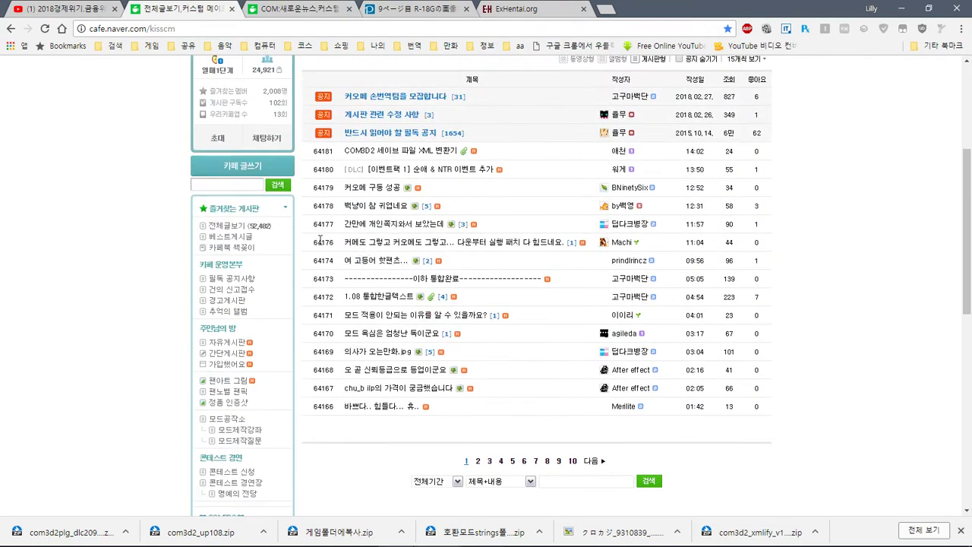
pyautogui.middleClick(388, 169)
# - Expand the cafe's 커오메2 - 일반 자료 category and open the COM:DLC자료실 board
pyautogui.scroll(-4, 269, 345)
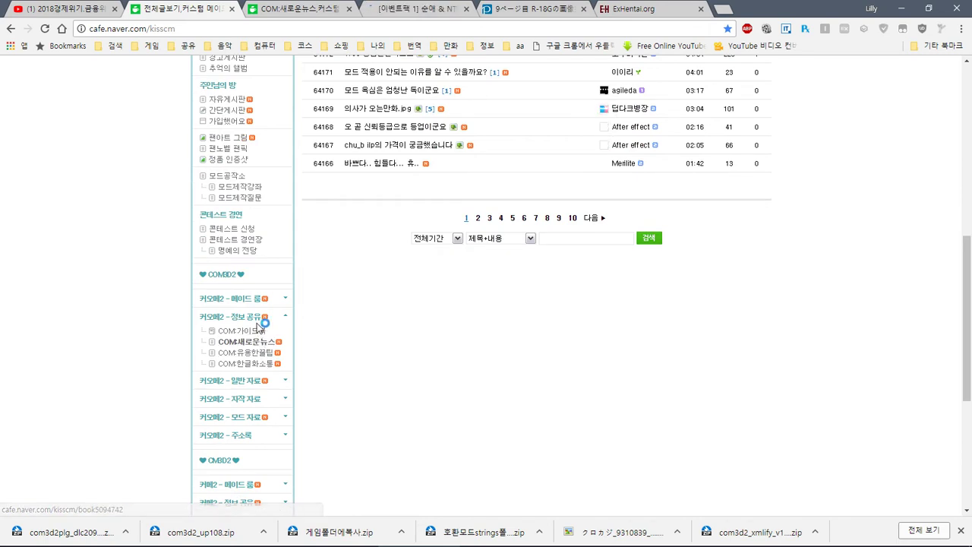
pyautogui.scroll(1, 278, 349)
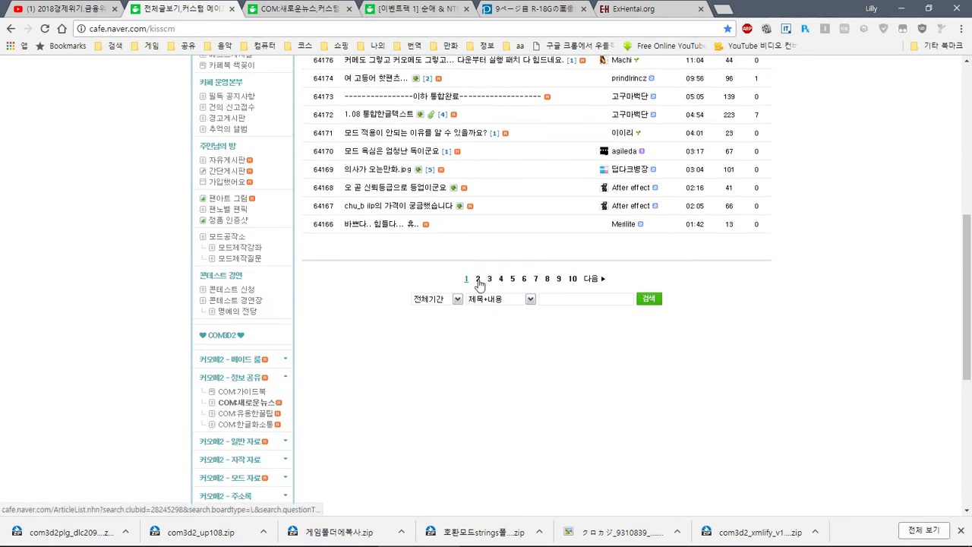
pyautogui.click(235, 441)
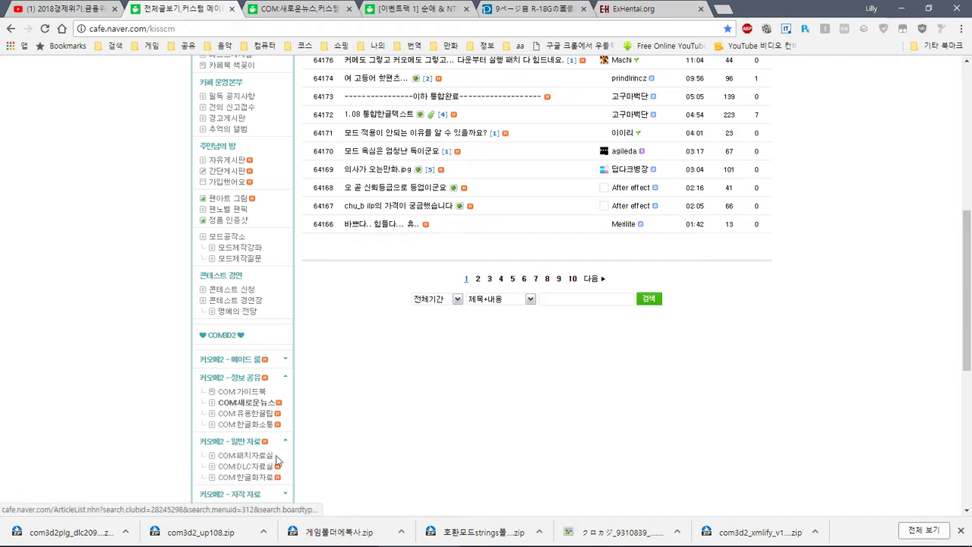
pyautogui.click(264, 468)
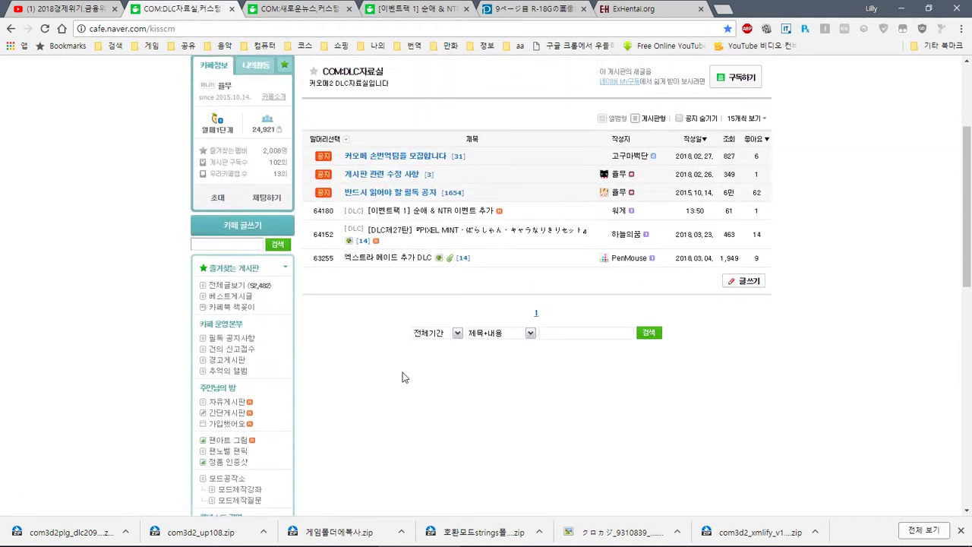
# - Open the [DLC제27탄] PIXEL MINT post and look over its download link and comments
pyautogui.click(423, 239)
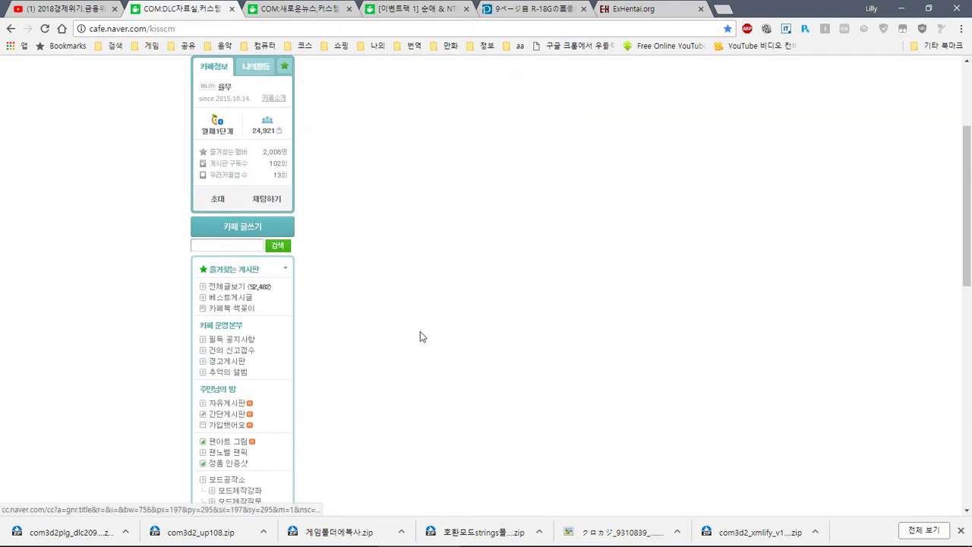
pyautogui.scroll(-3, 432, 386)
pyautogui.scroll(-2, 432, 392)
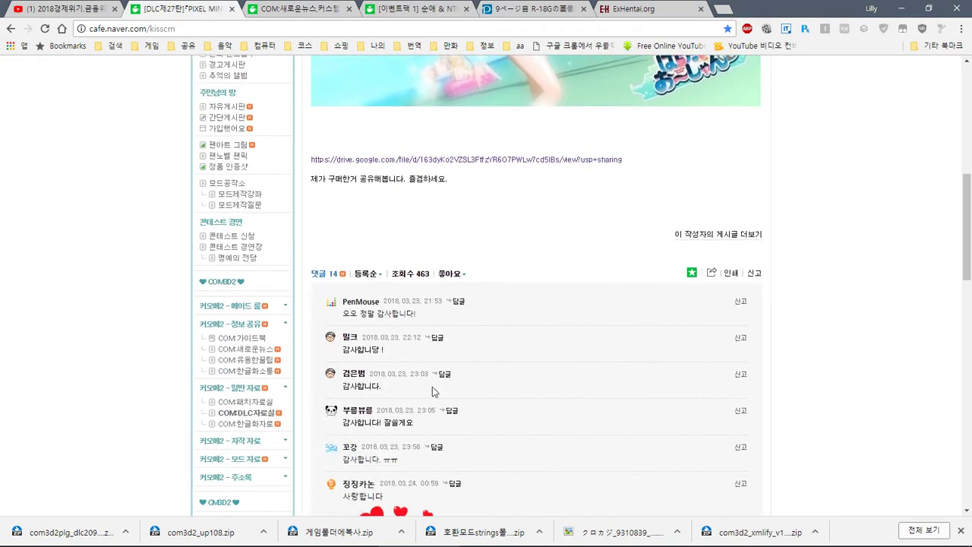
pyautogui.scroll(7, 432, 392)
pyautogui.scroll(-5, 264, 338)
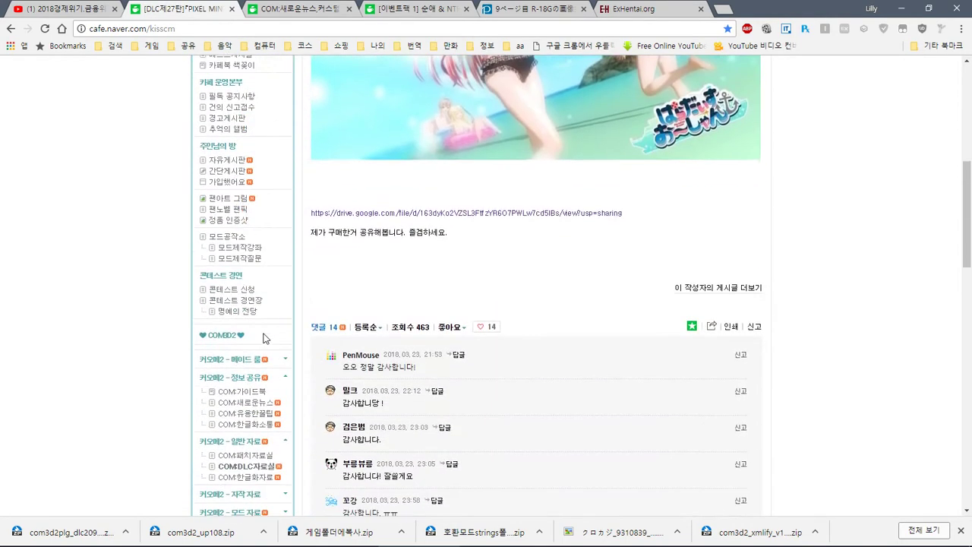
# - Move the COM:새로운뉴스 tab ahead of the DLC post tab, and open the 제 27탄 콜라보의상 DLC 발매 post in a new tab
pyautogui.click(300, 6)
pyautogui.hotkey('ctrl', 'shift', 'pageup')
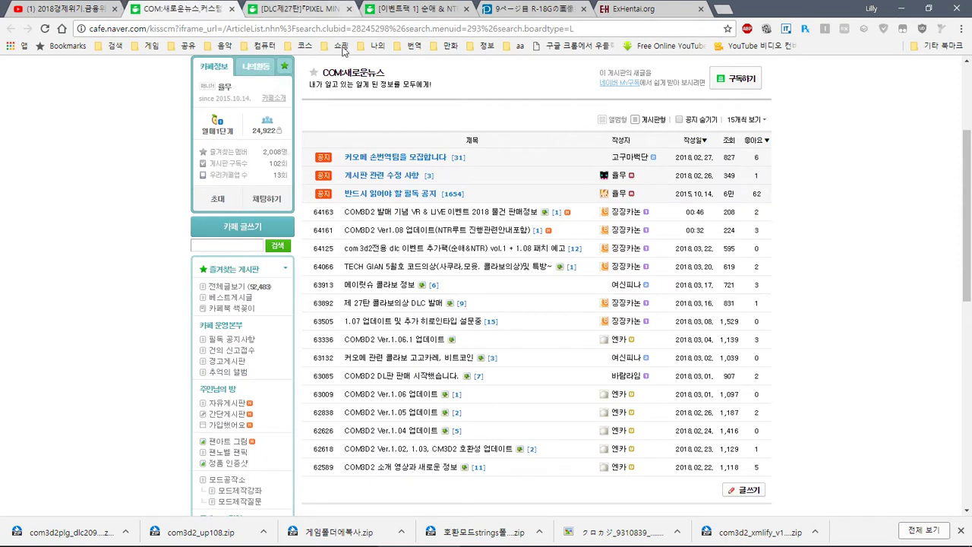
pyautogui.middleClick(395, 305)
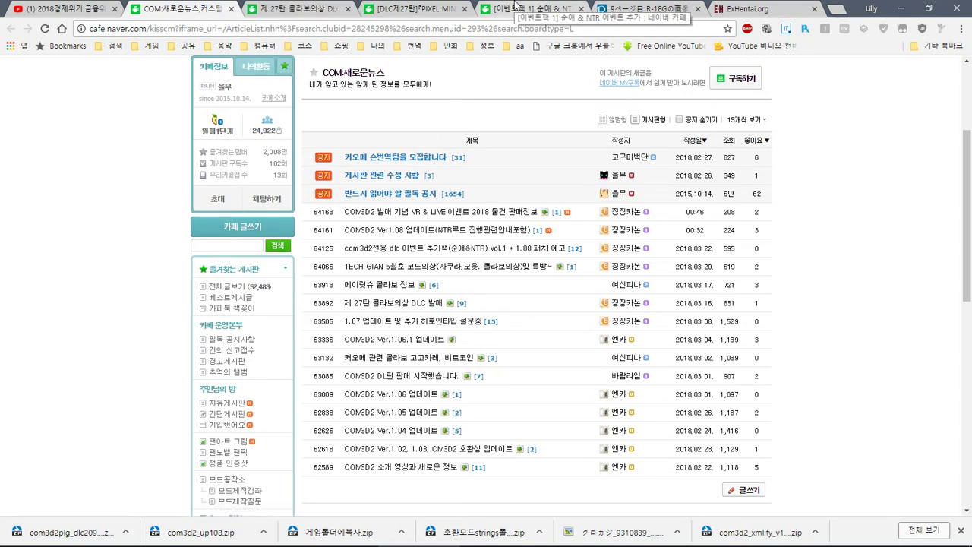
# - Open the information link from the [이벤트팩 1] post in its own tab, and close the [이벤트팩 1] and [DLC제27탄] post tabs
pyautogui.click(518, 15)
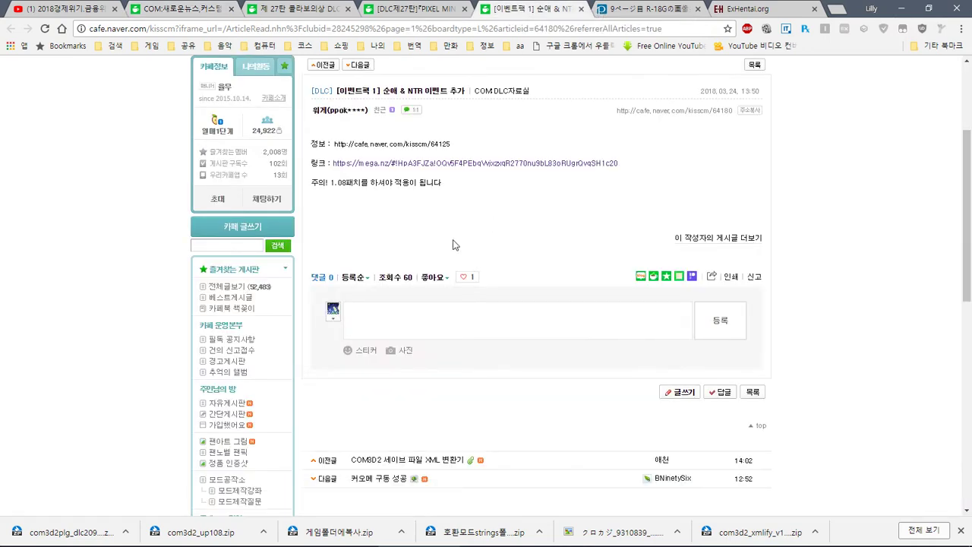
pyautogui.click(399, 144)
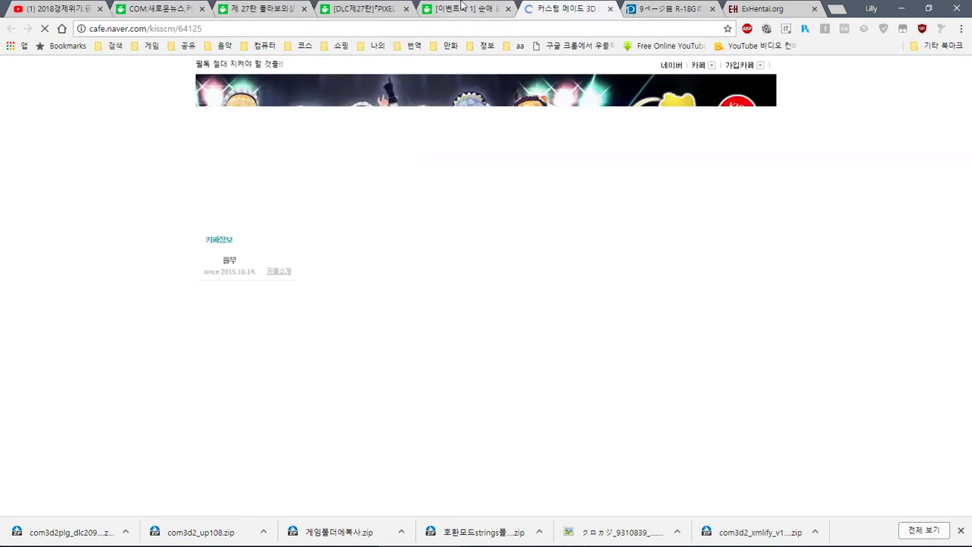
pyautogui.click(425, 6)
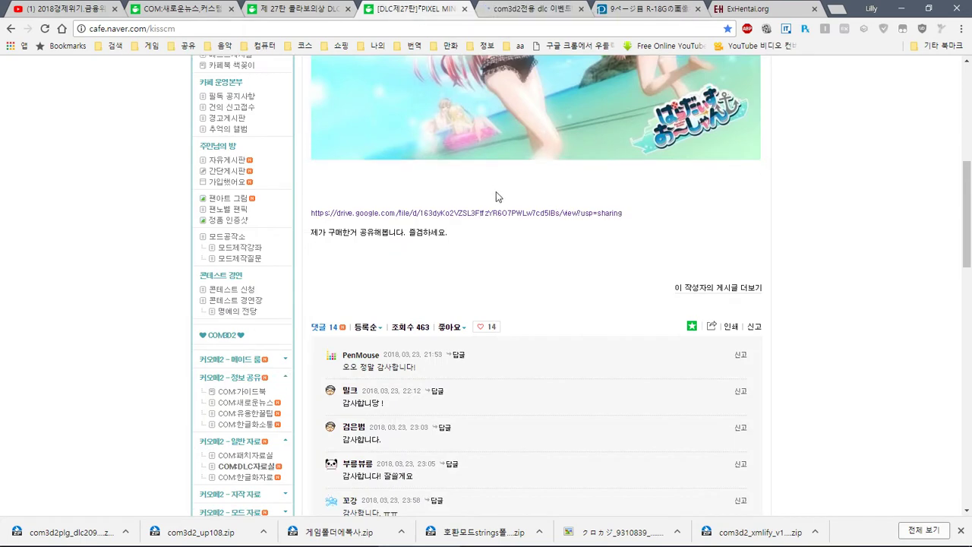
pyautogui.middleClick(377, 9)
pyautogui.click(372, 7)
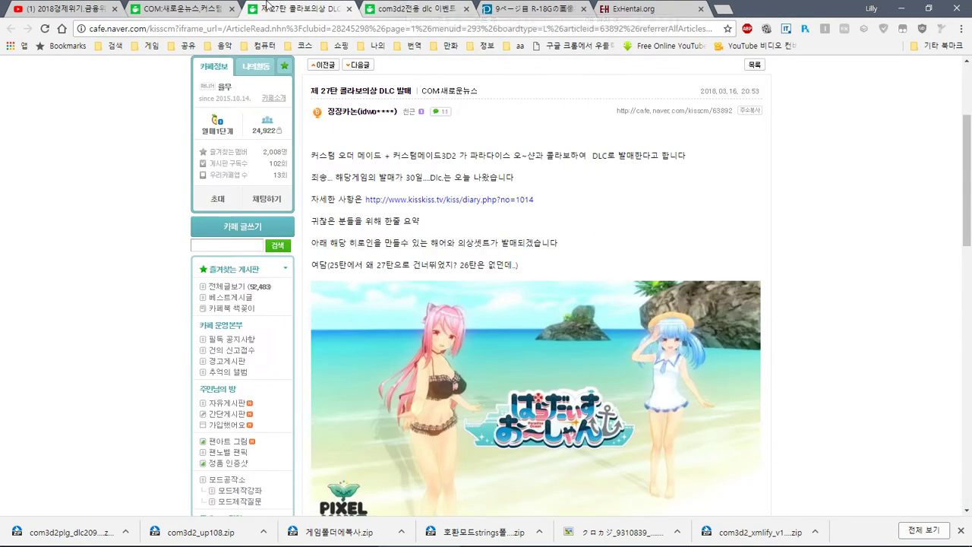
# - Read the com3d2전용 dlc event pack vol.1 + 1.08 patch preview post, including the event conditions in its comments
pyautogui.click(416, 8)
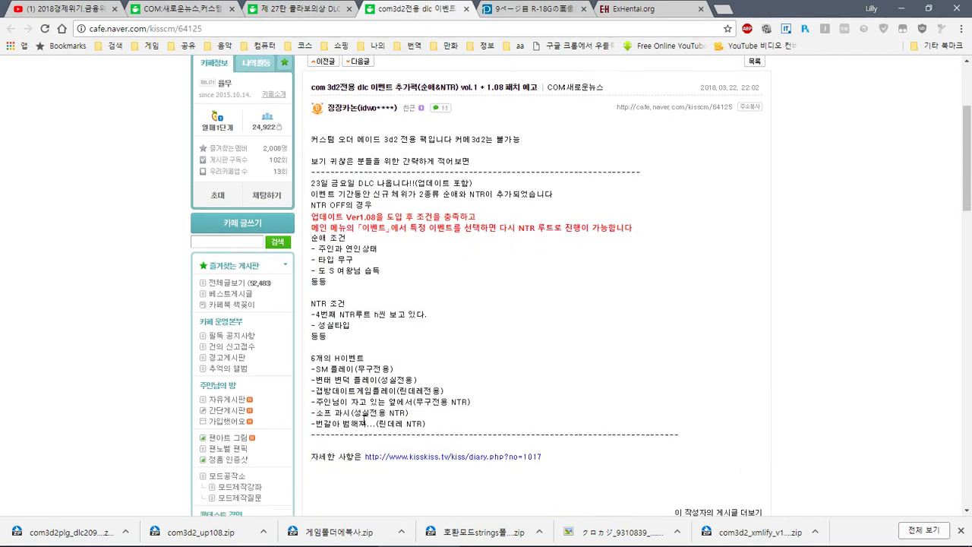
pyautogui.scroll(-10, 379, 406)
pyautogui.scroll(-8, 362, 423)
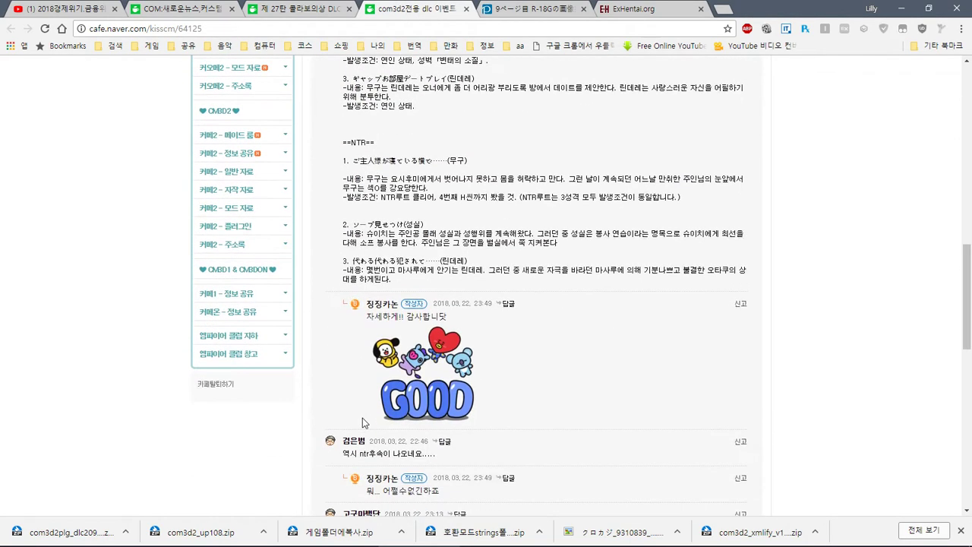
# - Read the 제 27탄 콜라보의상 DLC 발매 post, including its Paradise Ocean image and the comments
pyautogui.click(286, 8)
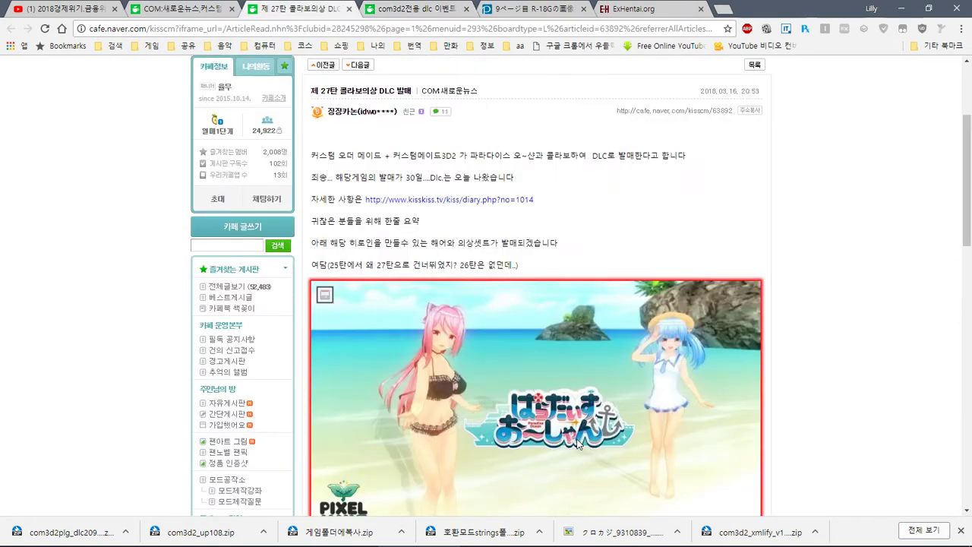
pyautogui.scroll(-3, 561, 389)
pyautogui.scroll(2, 561, 389)
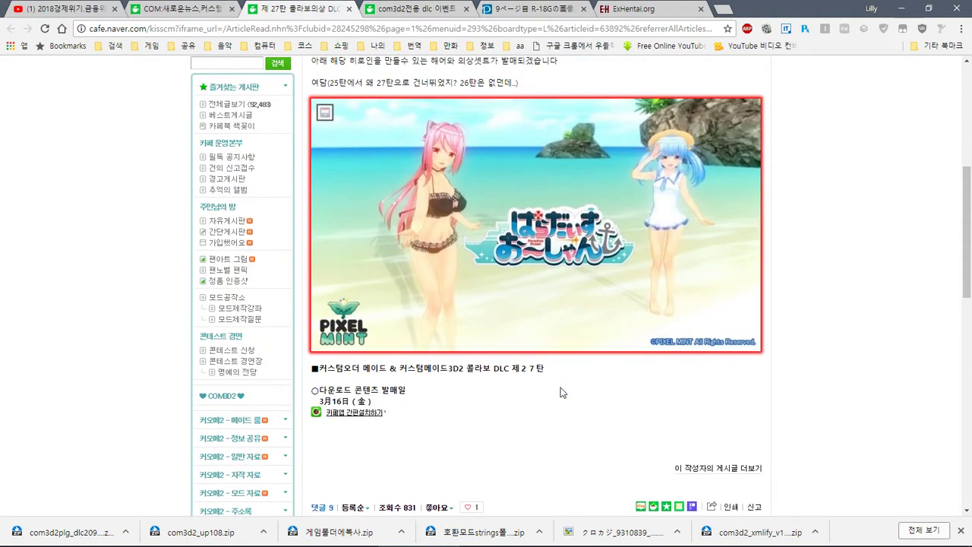
pyautogui.moveTo(665, 542)
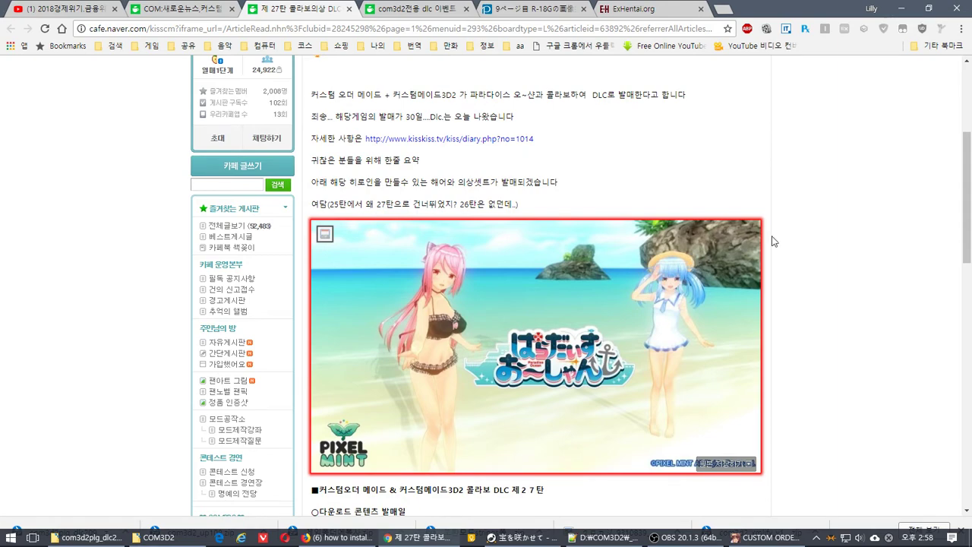
pyautogui.moveTo(968, 205); pyautogui.dragTo(968, 347)
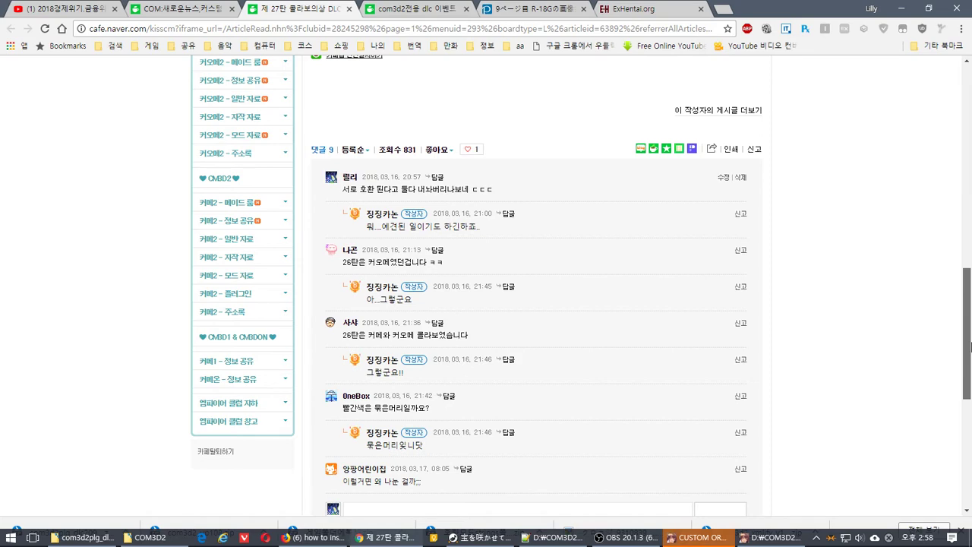
pyautogui.scroll(7, 746, 420)
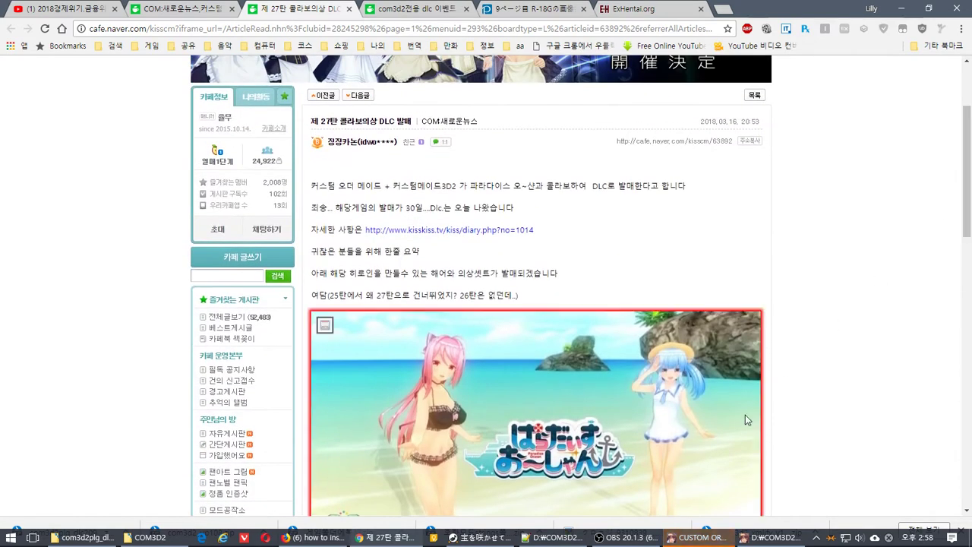
# - Switch to the running CUSTOM ORDER MAID 3D2 game, look over its configuration settings and return to the title screen
pyautogui.click(695, 537)
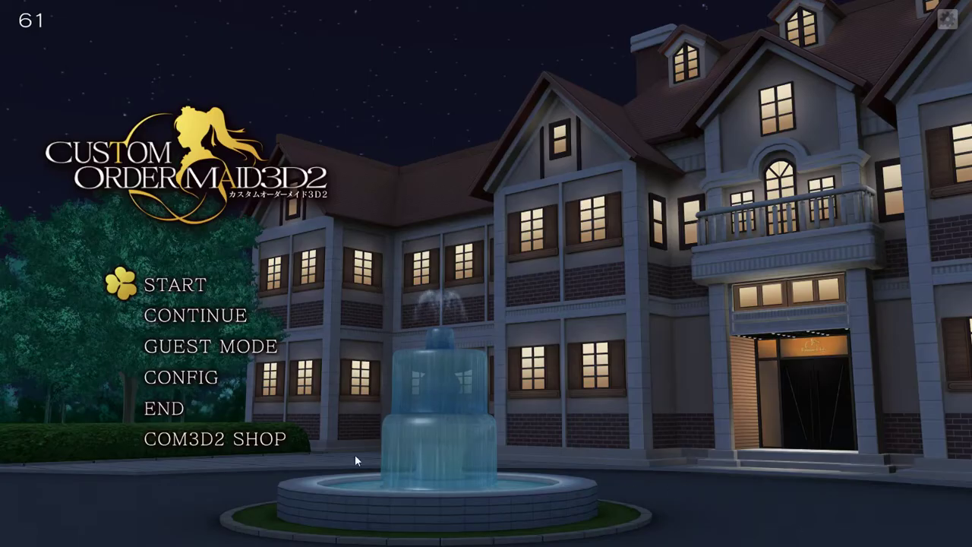
pyautogui.moveTo(947, 19)
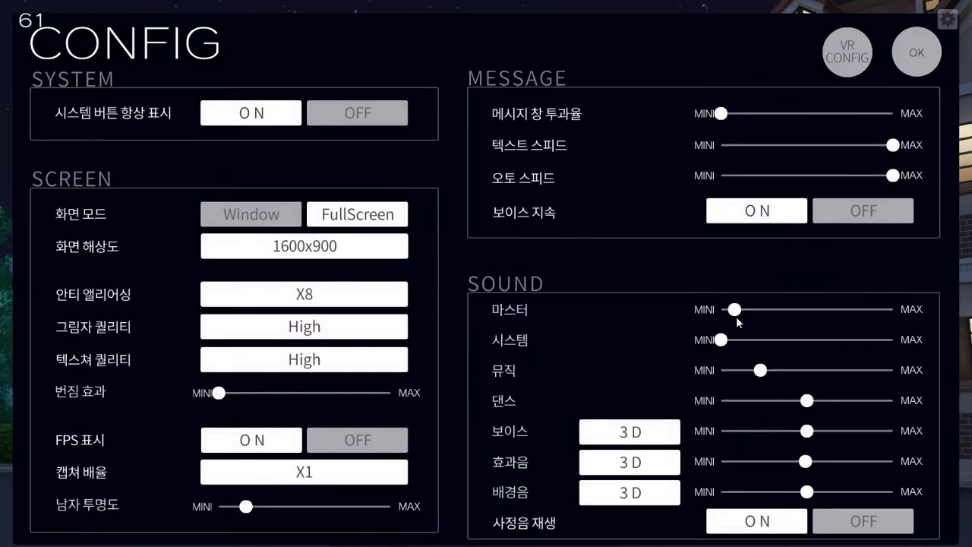
pyautogui.click(917, 58)
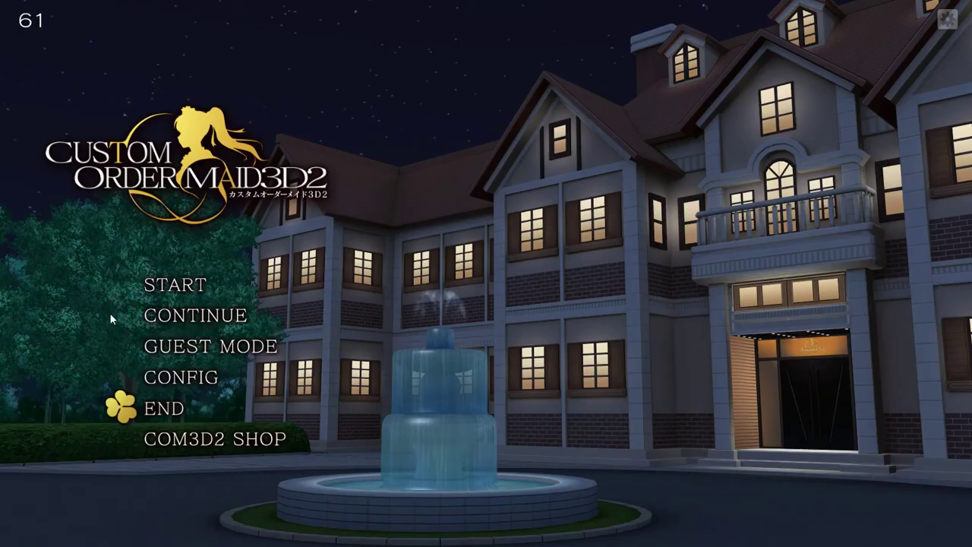
# - Continue the game by loading the newest save on page 10, dated 2018.03.23 13:43
pyautogui.click(198, 314)
pyautogui.click(524, 467)
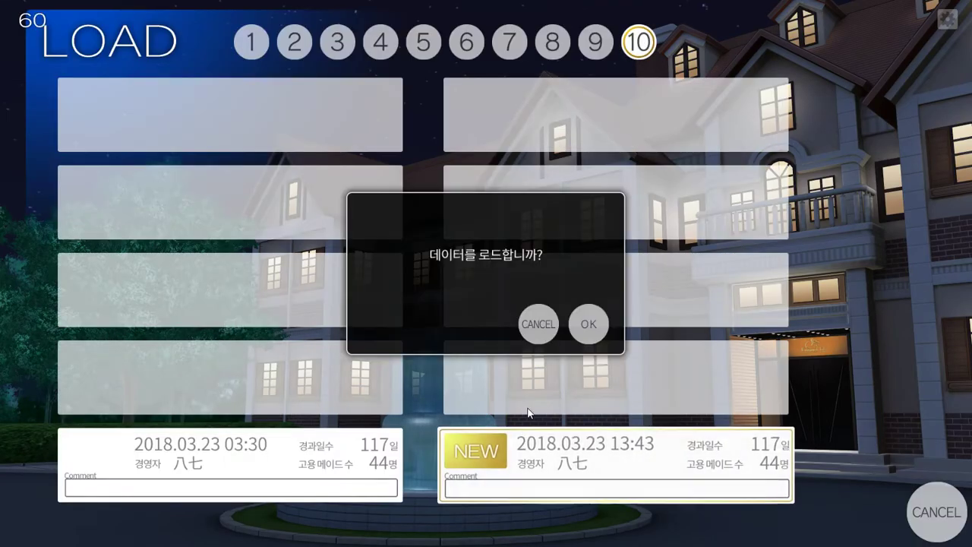
pyautogui.press('Return')
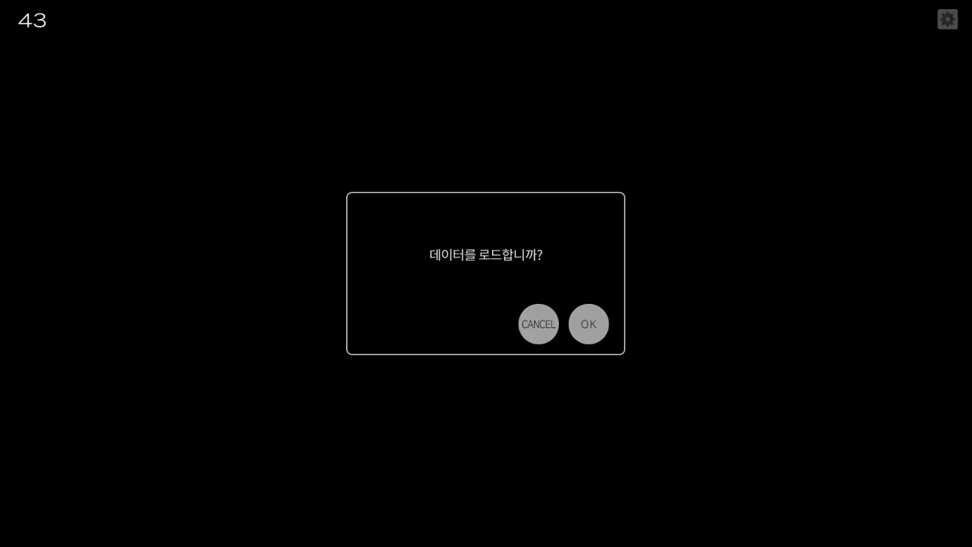
# - View _02 AIO Plugin List 플러그인 목록 v006.txt from the COM3D2 folder, close it, and bring up _03 DLC List v003.txt in Notepad++
pyautogui.hotkey('alt', 'Tab')
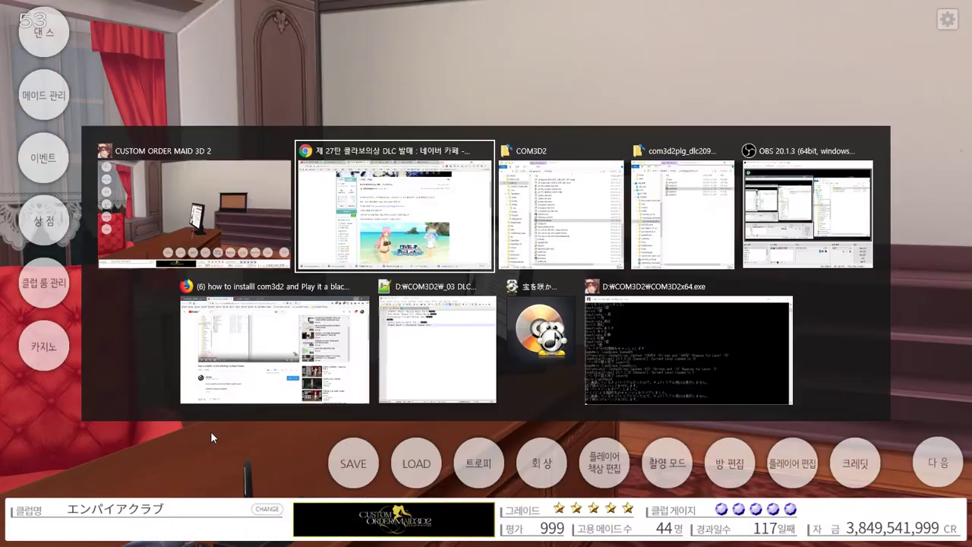
pyautogui.click(596, 208)
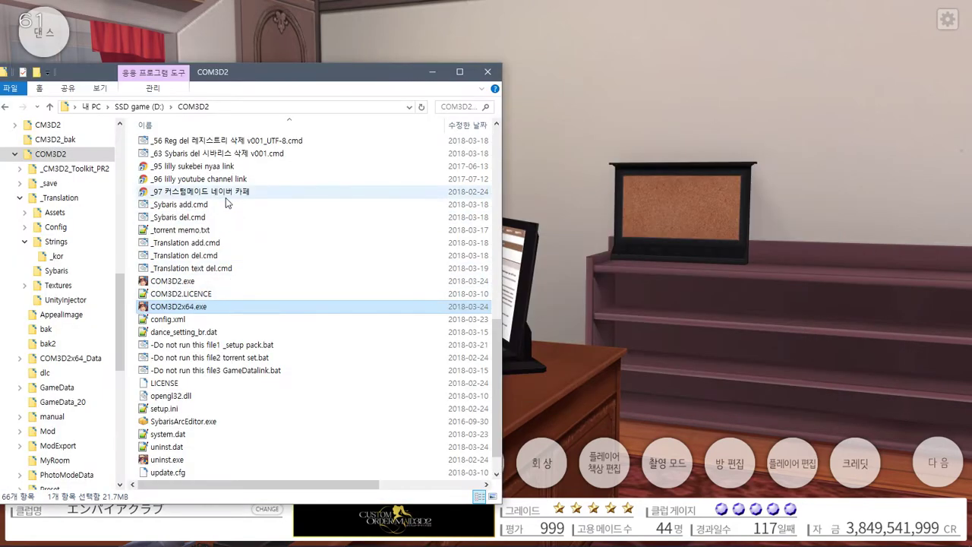
pyautogui.scroll(6, 226, 197)
pyautogui.click(256, 203)
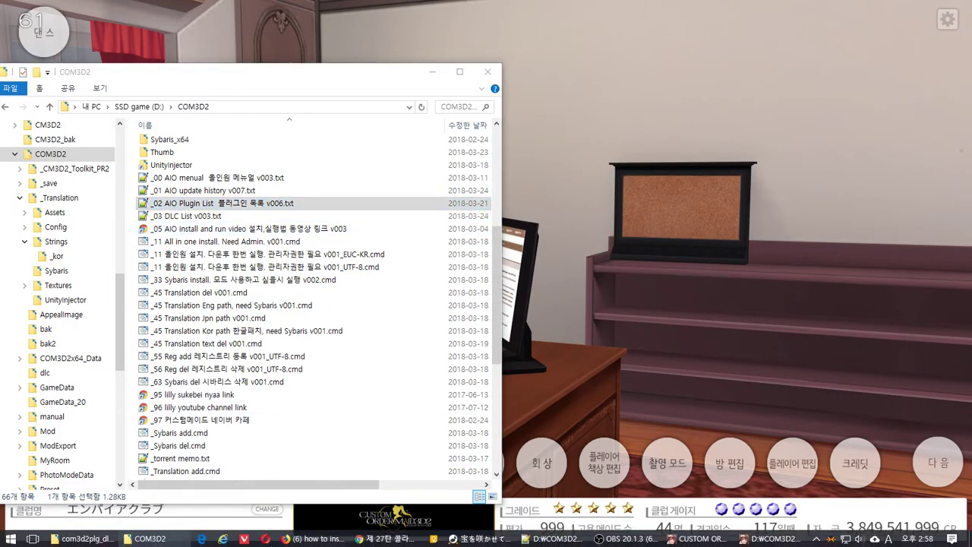
pyautogui.press('Return')
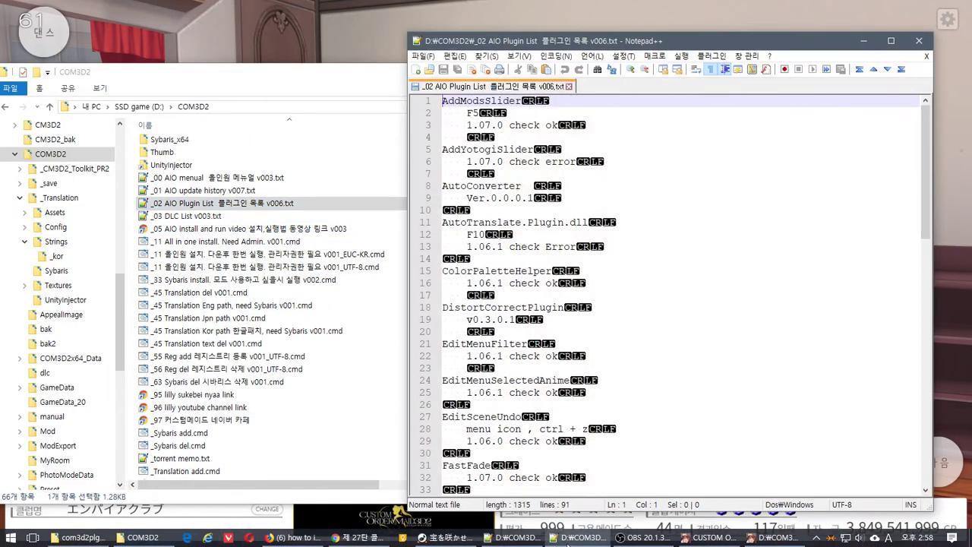
pyautogui.click(922, 45)
pyautogui.click(517, 540)
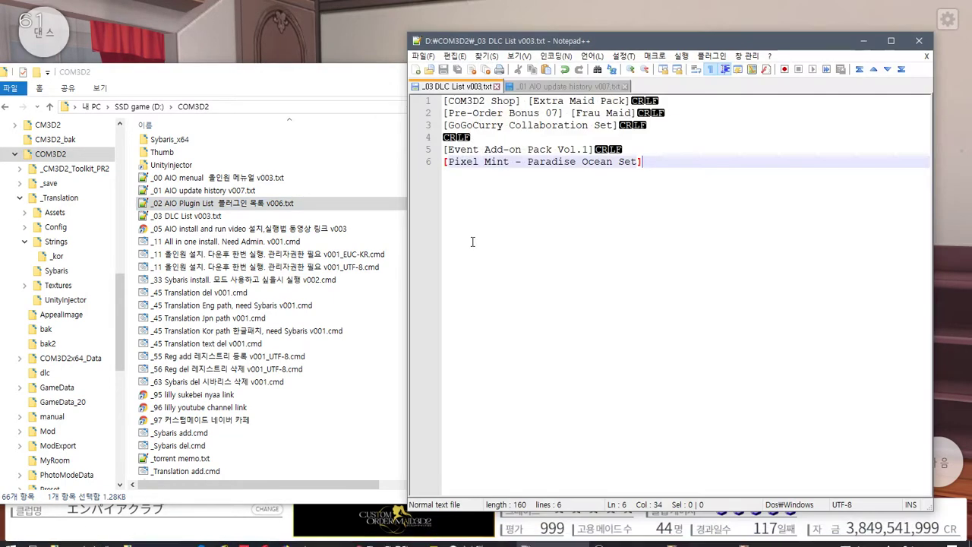